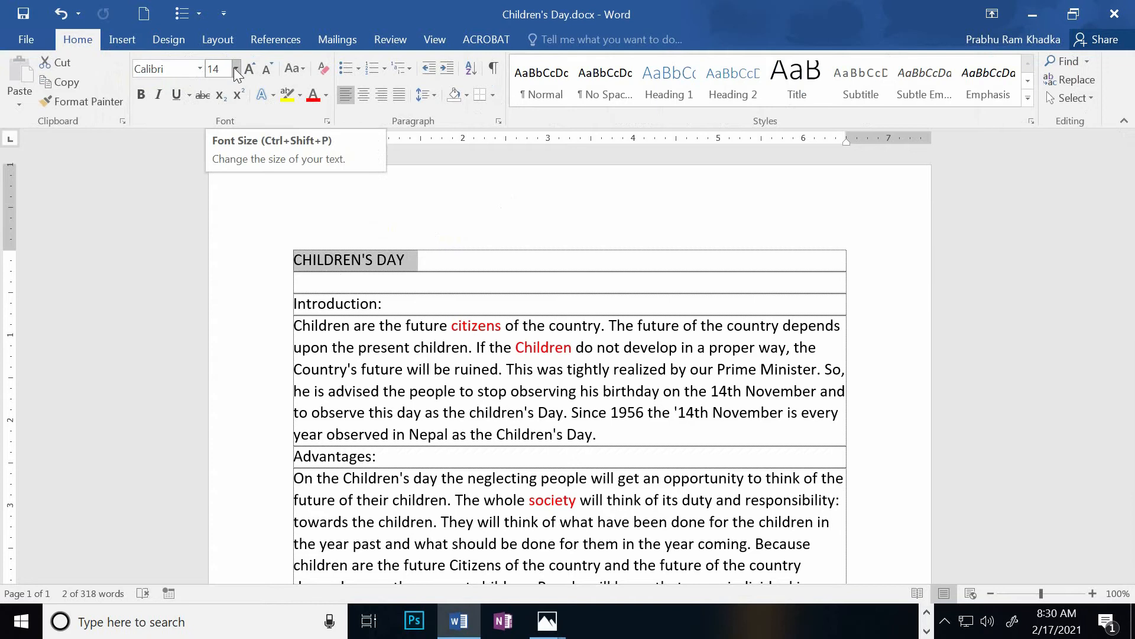
Format the title CHILDREN'S DAY as 28 pt bold red text and centre it
{"action": "left_click", "coordinate": [236, 69]}
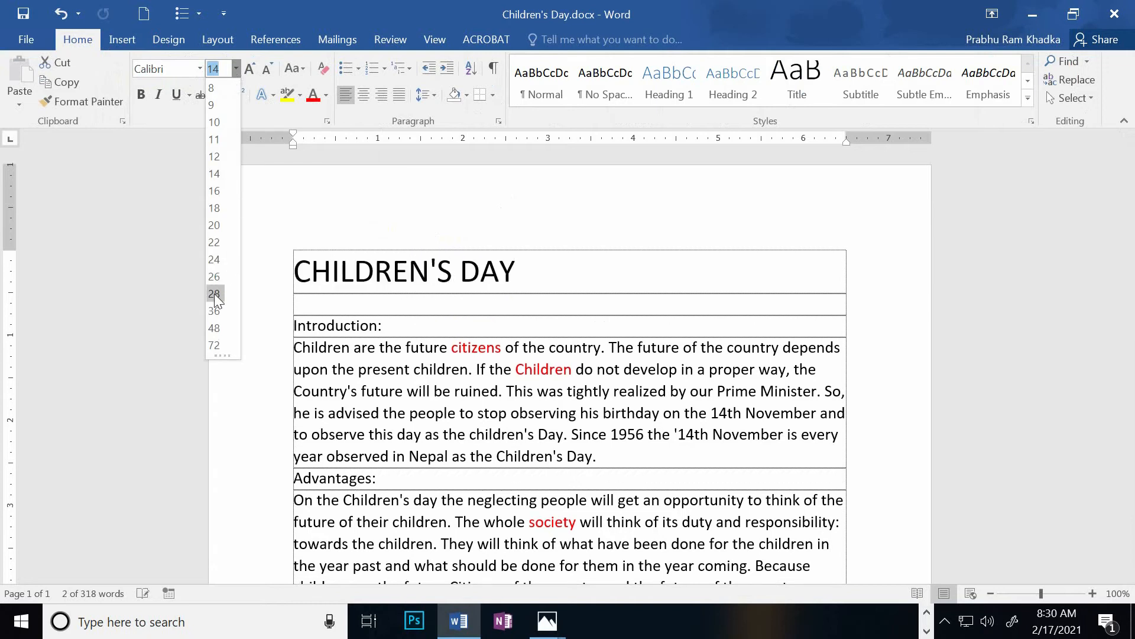
{"action": "left_click", "coordinate": [214, 296]}
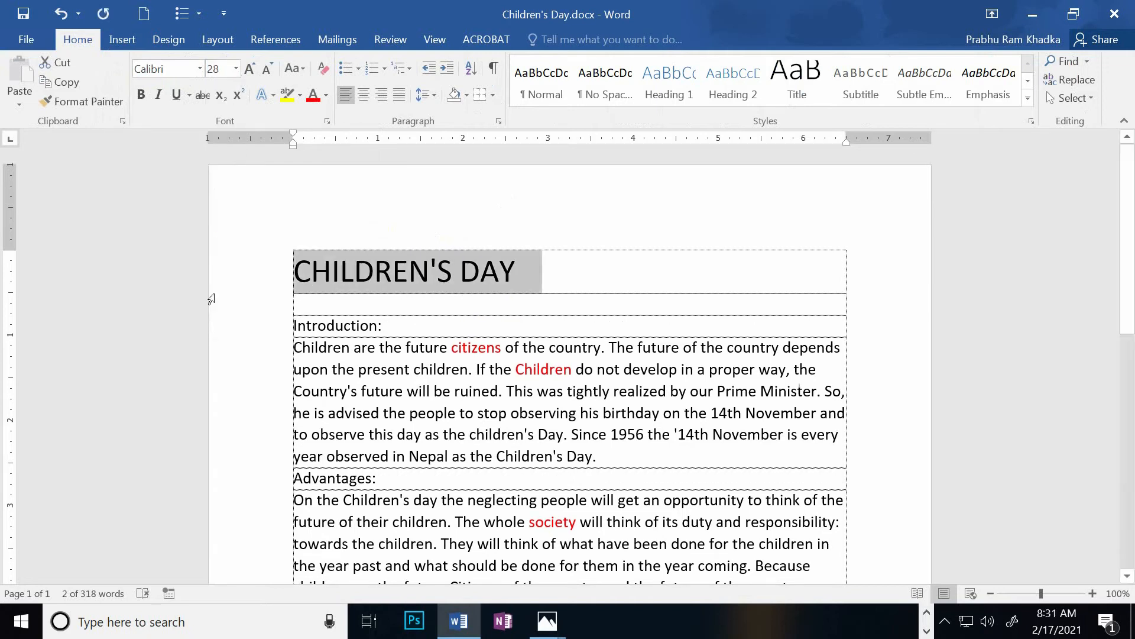
{"action": "left_click", "coordinate": [141, 94]}
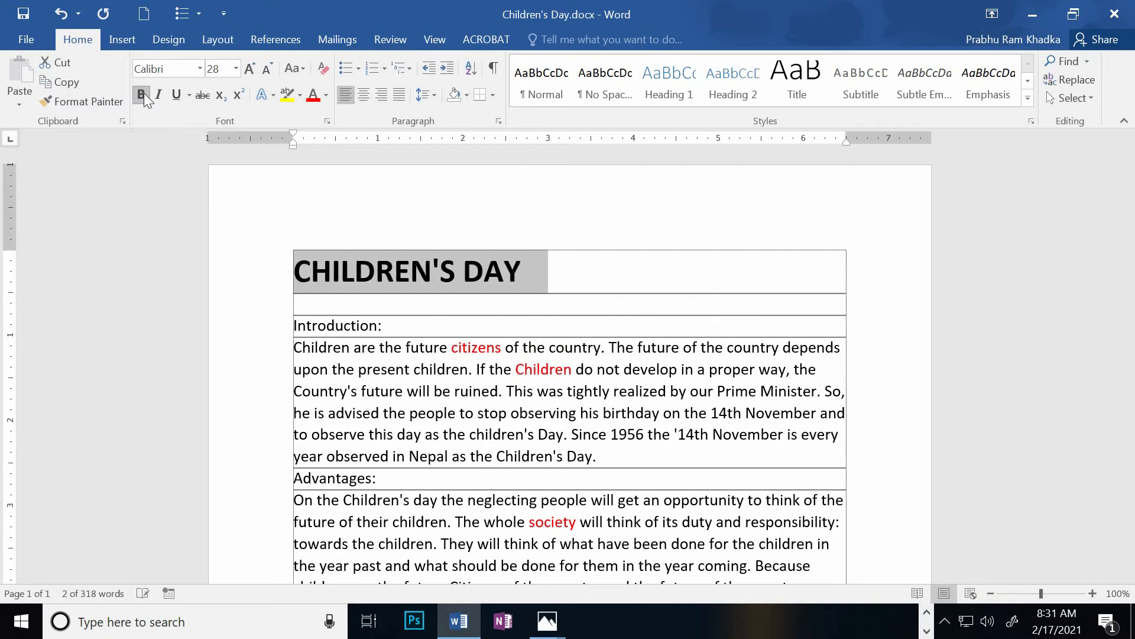
{"action": "left_click", "coordinate": [327, 94]}
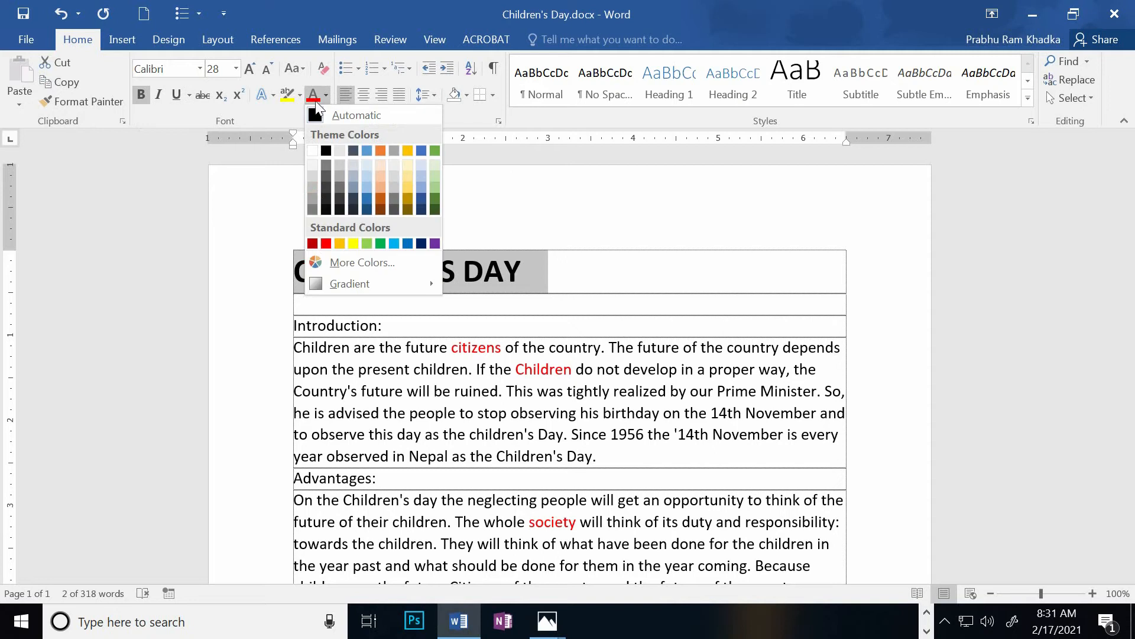
{"action": "left_click", "coordinate": [326, 248]}
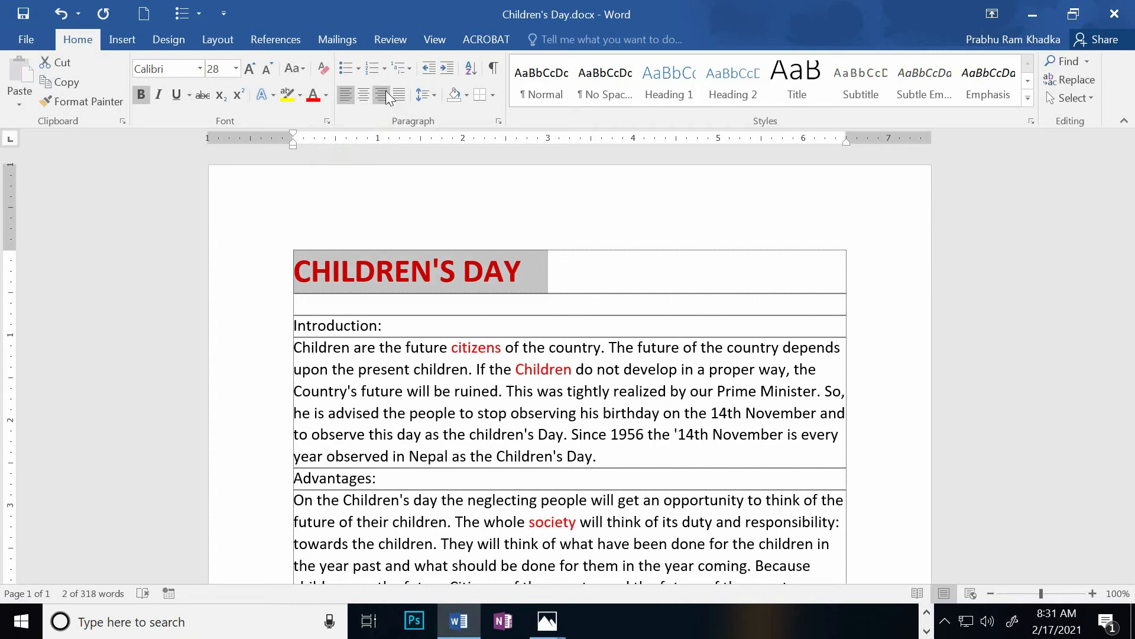
{"action": "left_click", "coordinate": [358, 99]}
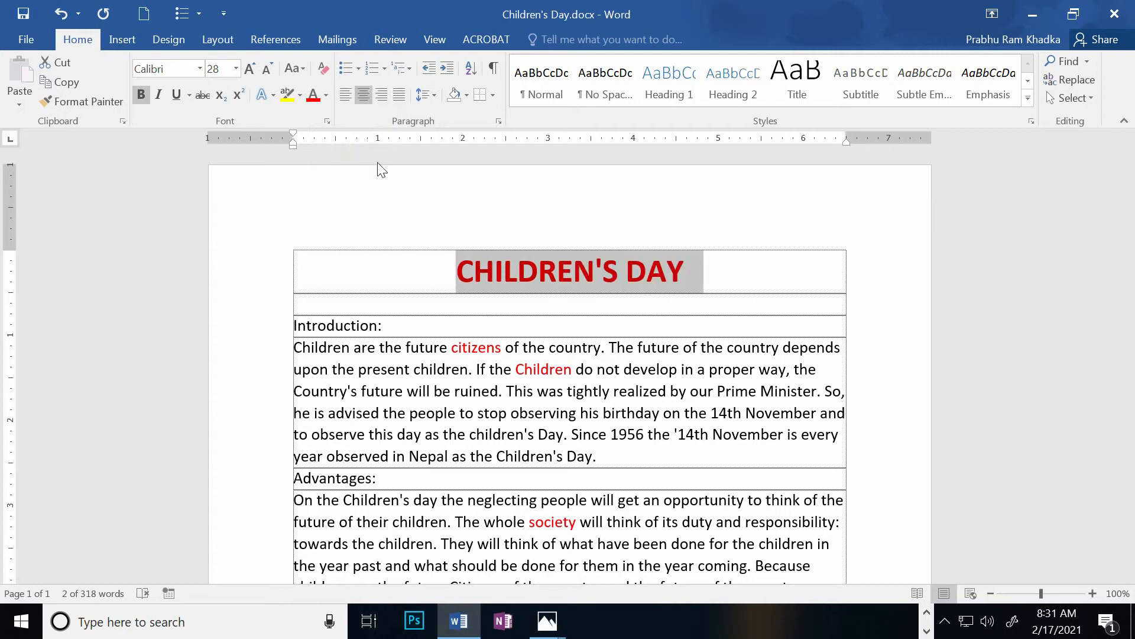
Set the title paragraph's spacing to 30 pt after and its line spacing to Single
{"action": "right_click", "coordinate": [475, 268]}
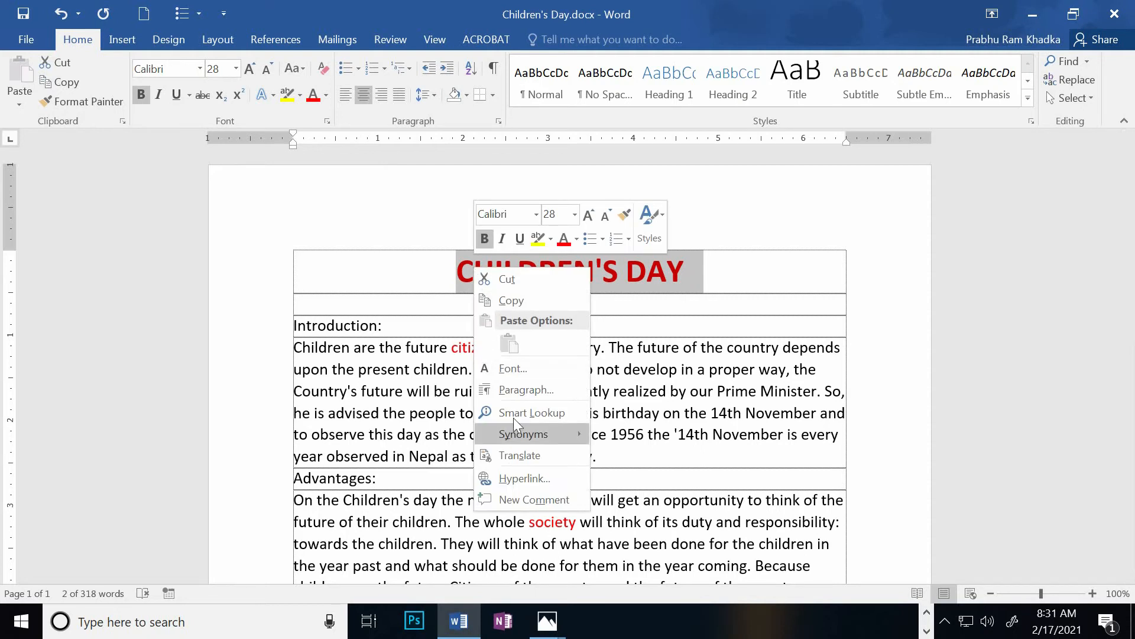
{"action": "left_click", "coordinate": [512, 389]}
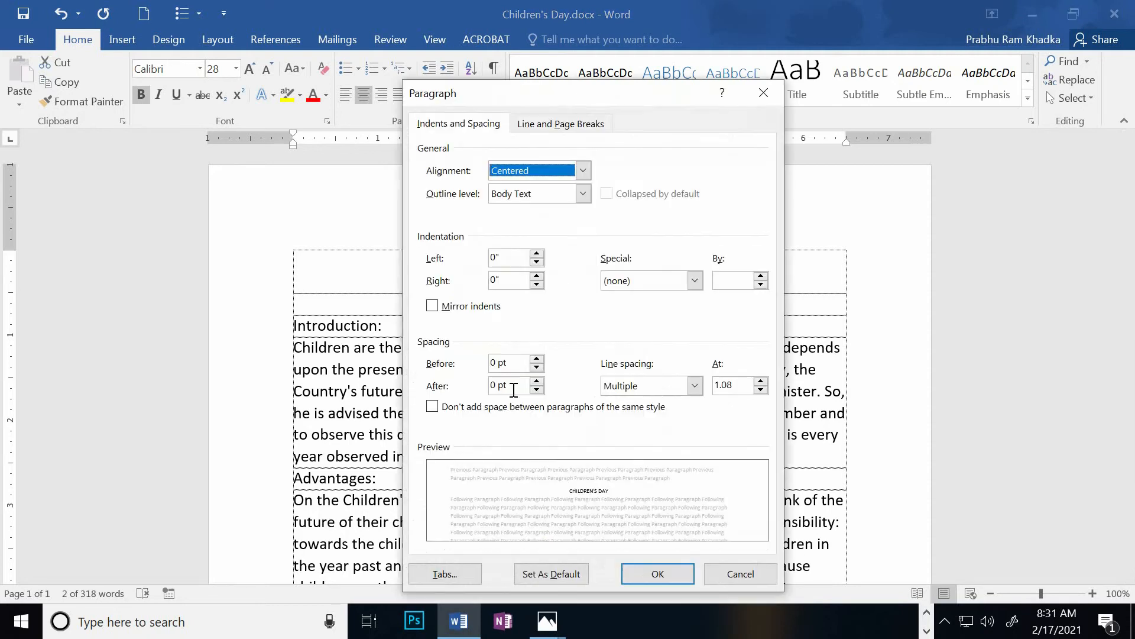
{"action": "left_click", "coordinate": [537, 382]}
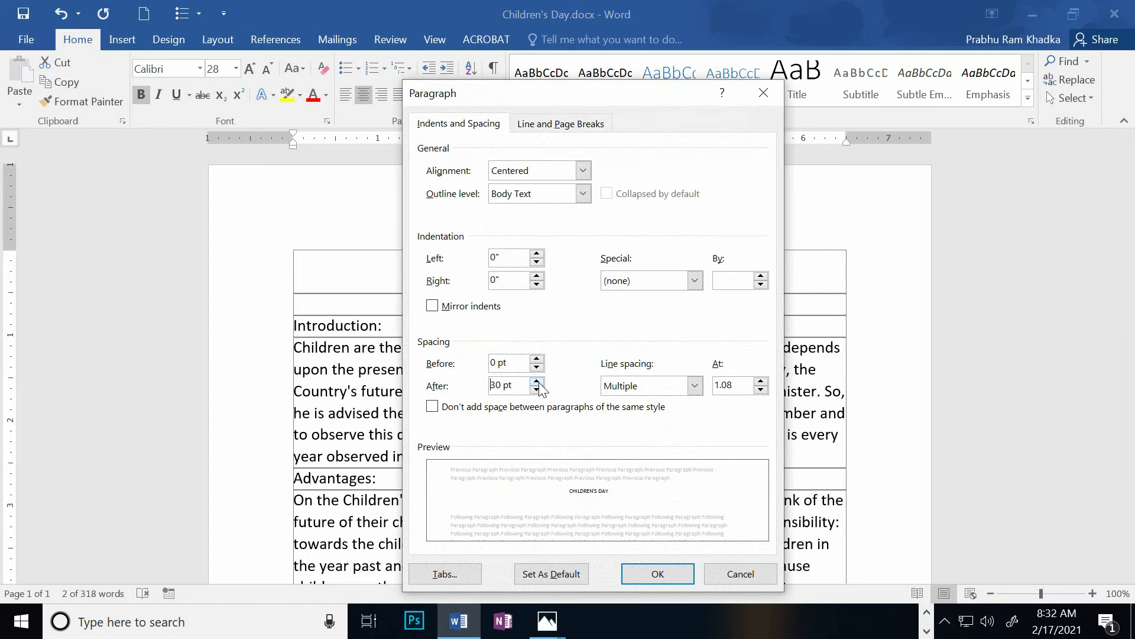
{"action": "left_click", "coordinate": [695, 386]}
{"action": "left_click", "coordinate": [615, 401]}
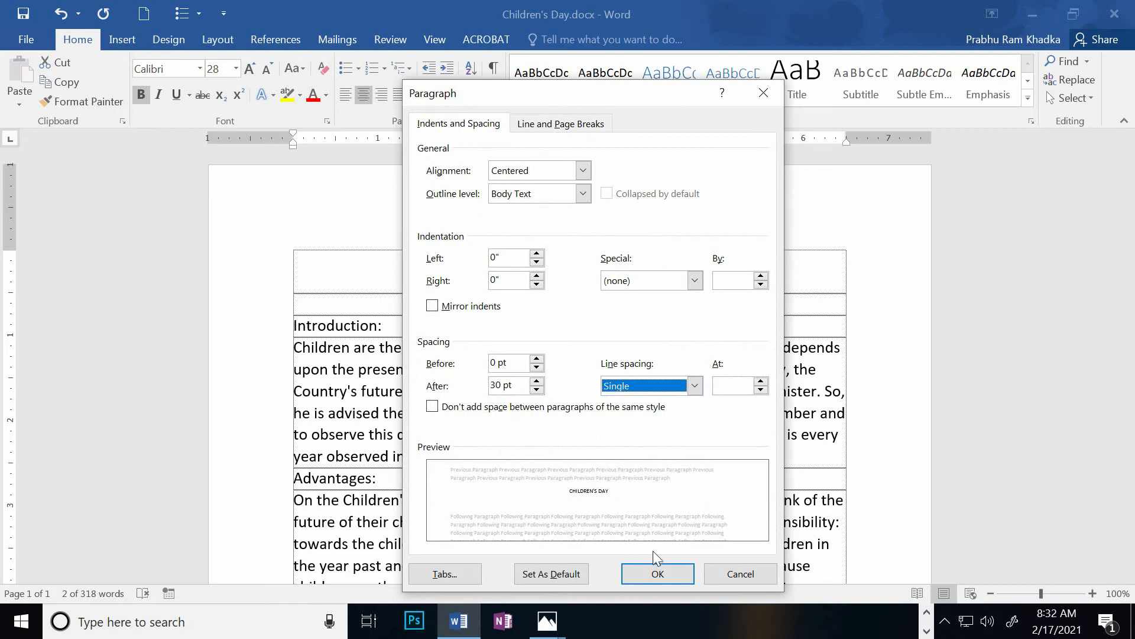
{"action": "left_click", "coordinate": [657, 573]}
Draw a straight horizontal line about 6.54" long beneath the title, spanning the text width
{"action": "left_click", "coordinate": [399, 336]}
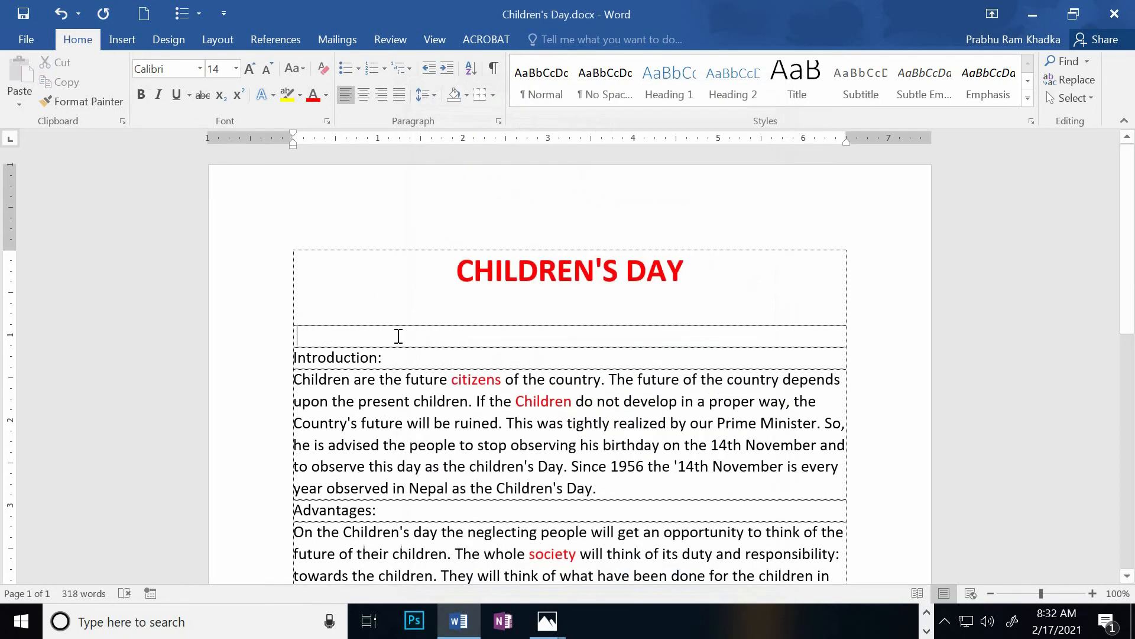
{"action": "left_click", "coordinate": [118, 47]}
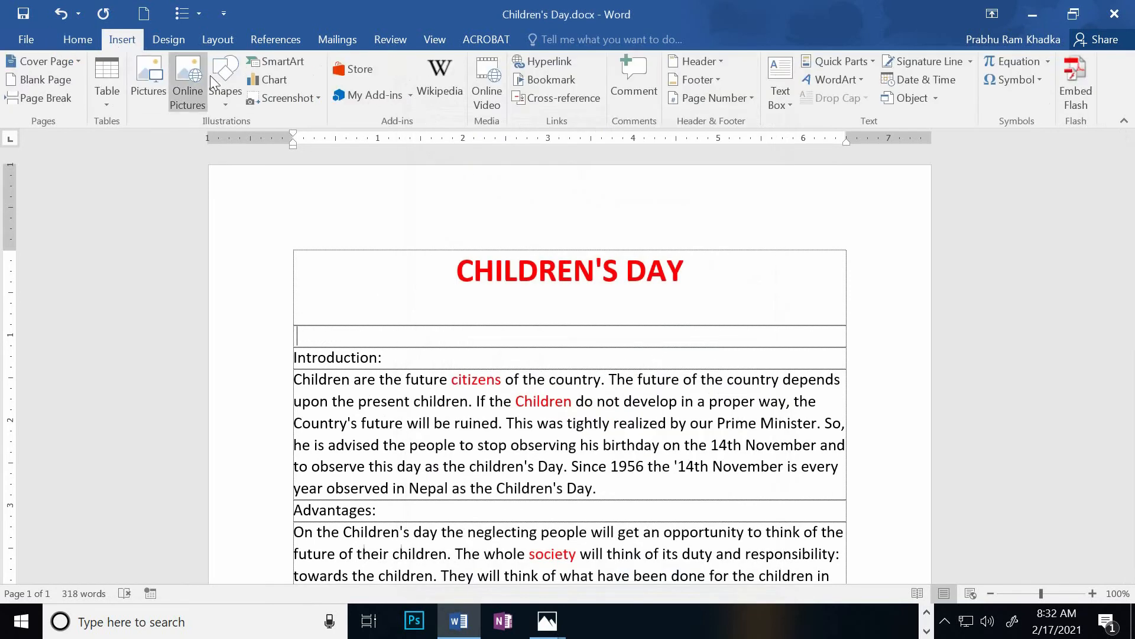
{"action": "left_click", "coordinate": [224, 100]}
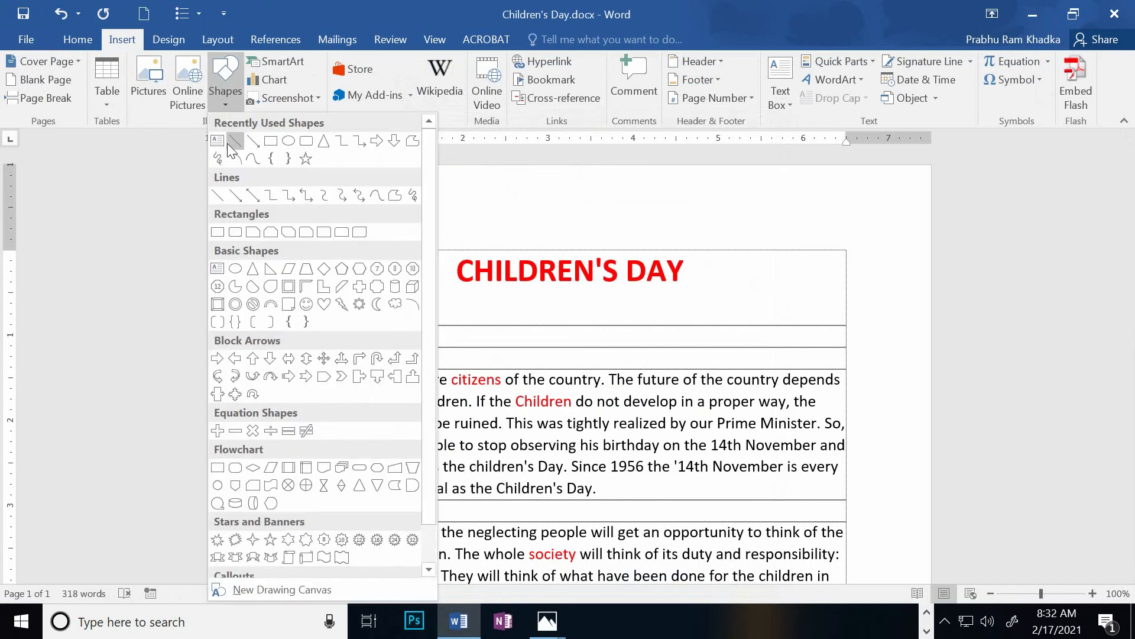
{"action": "left_click", "coordinate": [228, 143]}
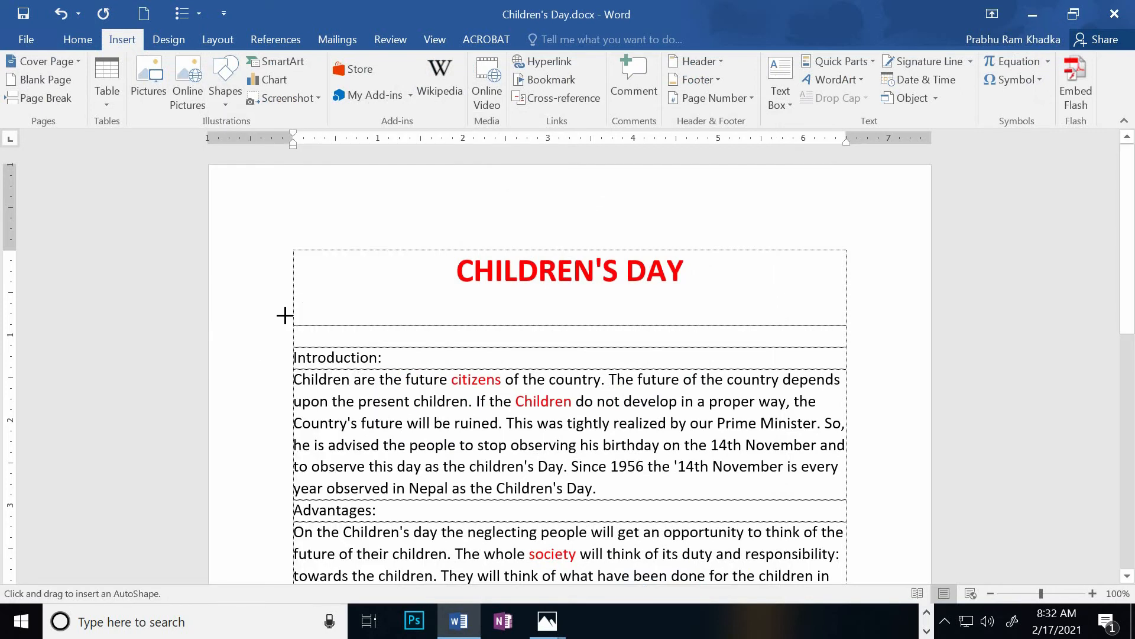
{"action": "left_click_drag", "start_coordinate": [296, 302], "coordinate": [850, 303]}
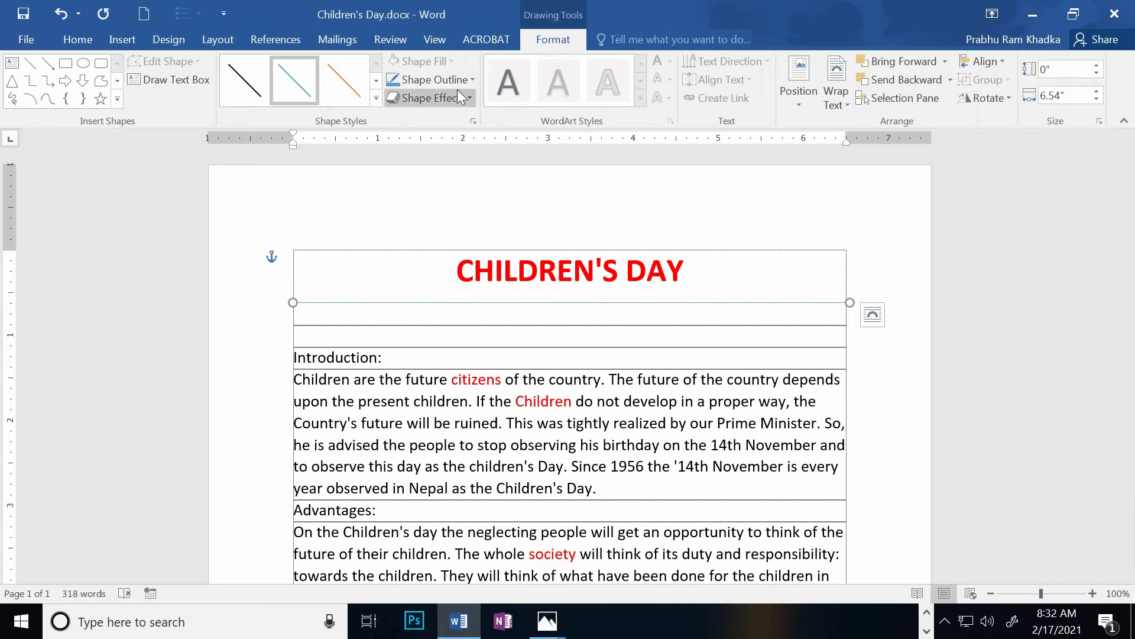
Set the weight of the line under the title to 3 pt and its colour to black
{"action": "left_click", "coordinate": [474, 79]}
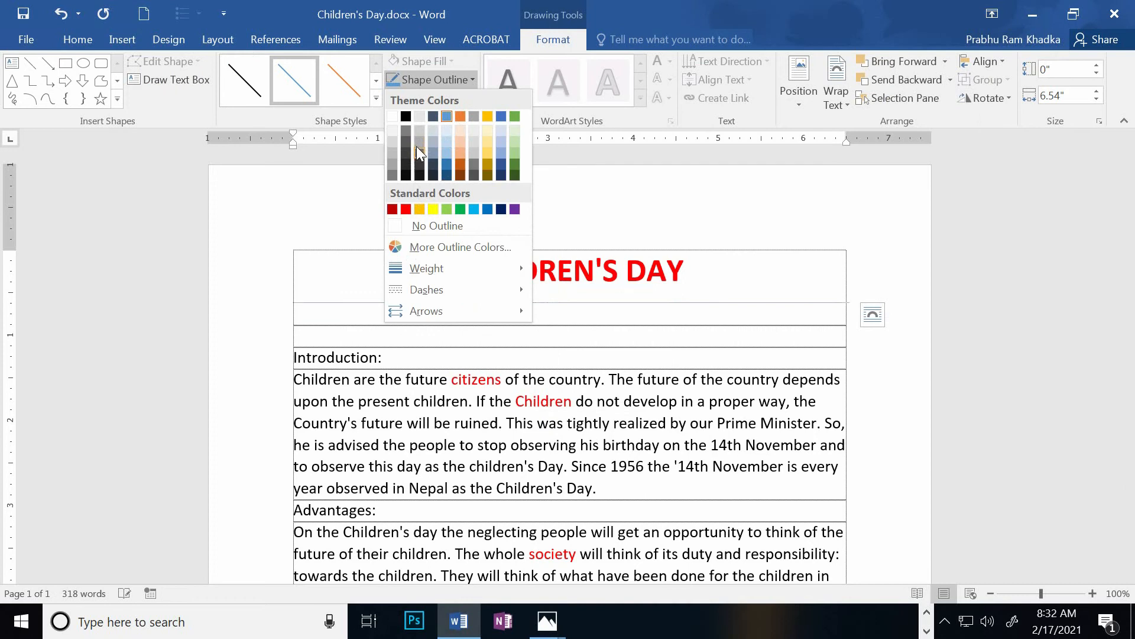
{"action": "mouse_move", "coordinate": [419, 269]}
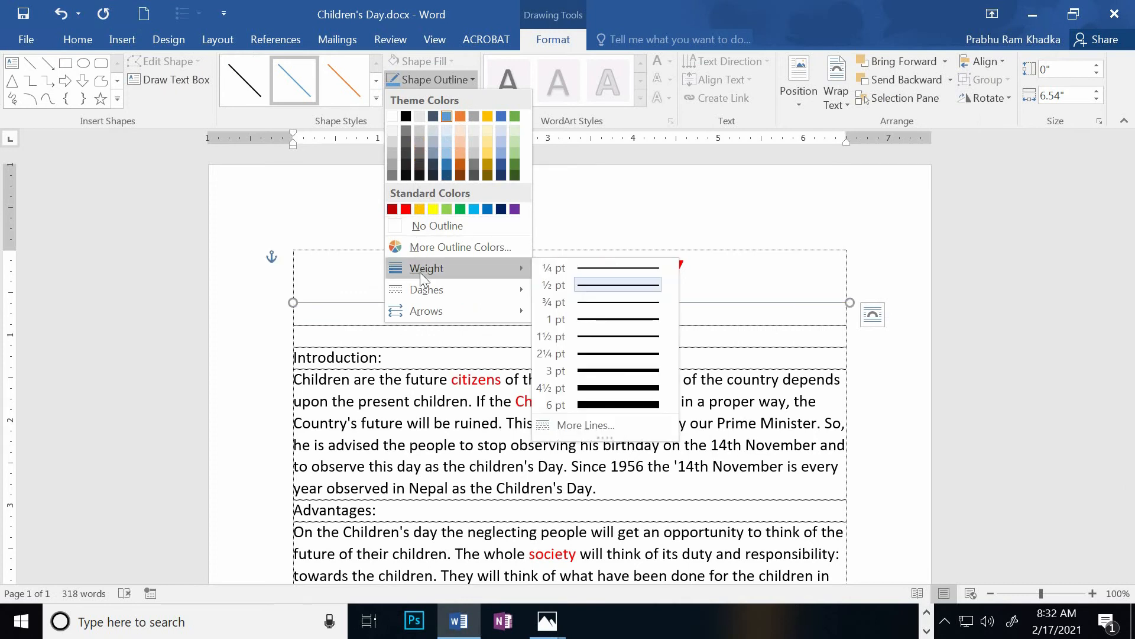
{"action": "left_click", "coordinate": [618, 372]}
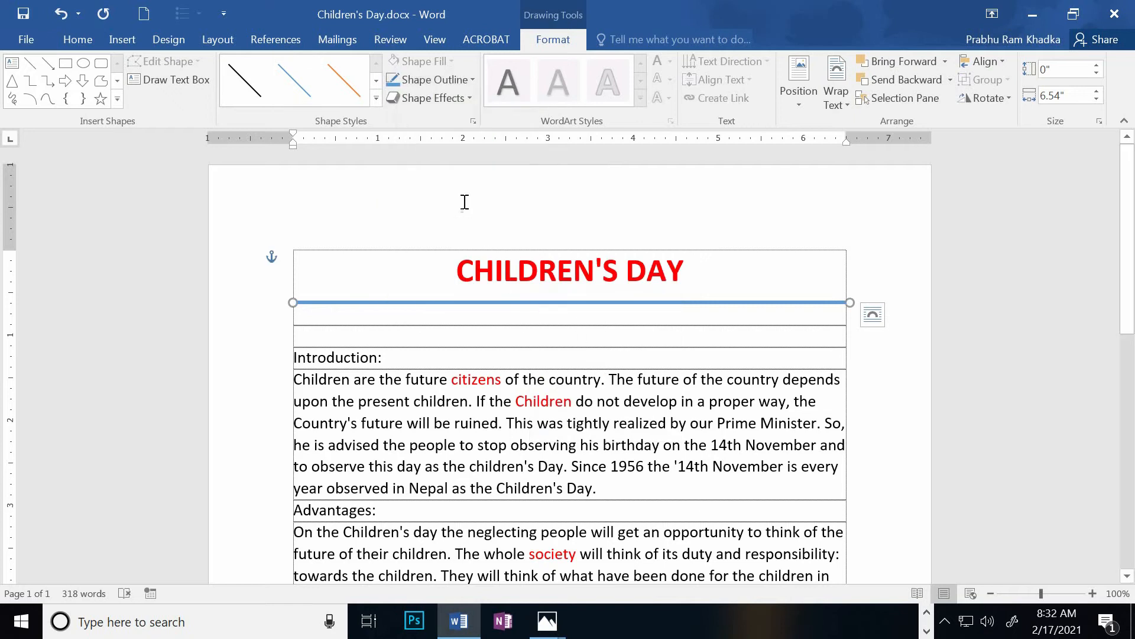
{"action": "left_click", "coordinate": [472, 79]}
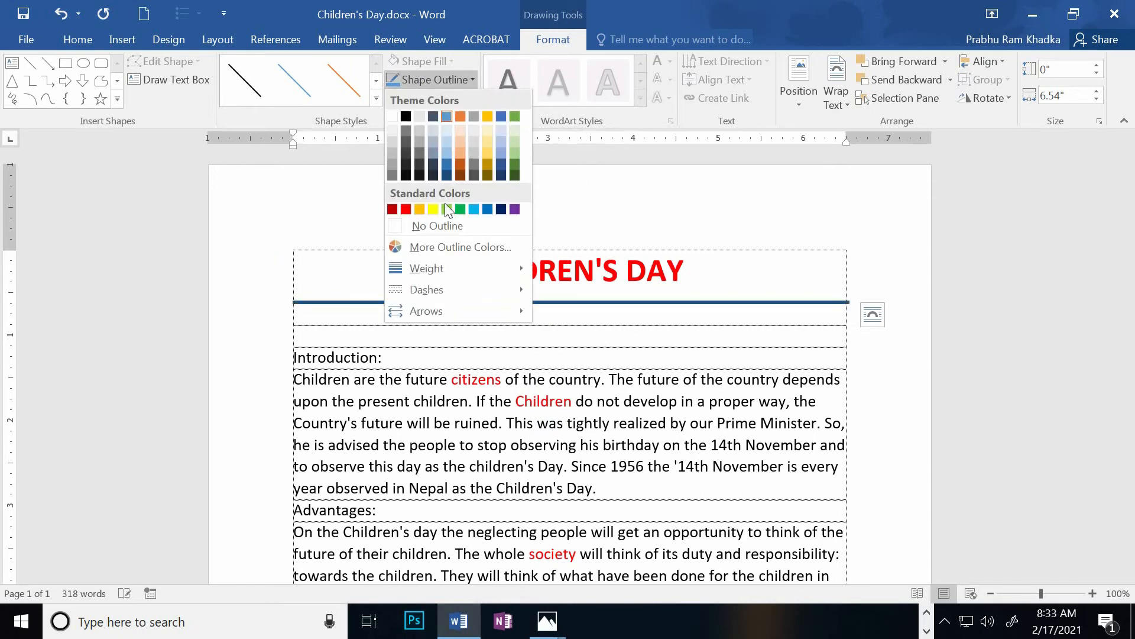
{"action": "left_click", "coordinate": [405, 116]}
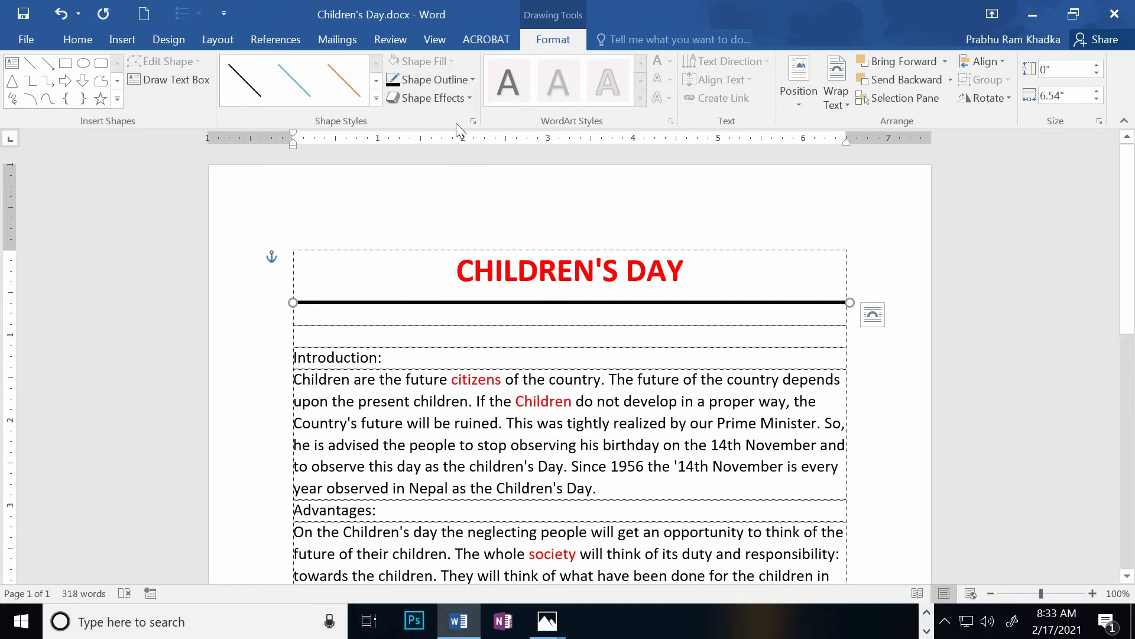
Change the title line's compound type to the double style with one thin and one thick stroke, and deselect it
{"action": "left_click", "coordinate": [473, 122]}
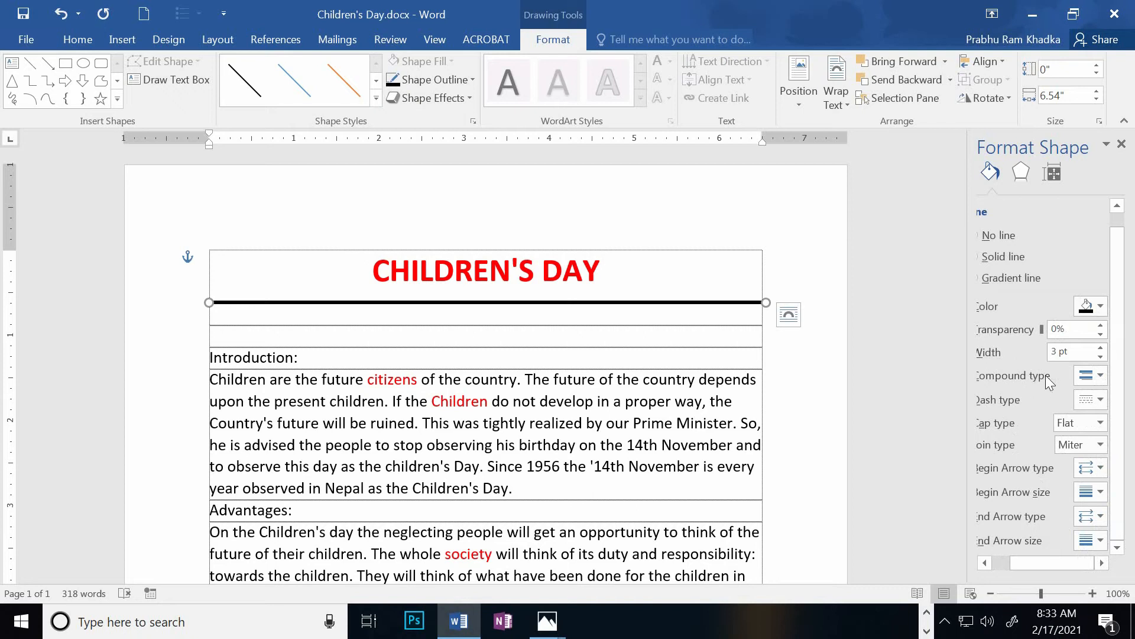
{"action": "left_click", "coordinate": [1088, 378]}
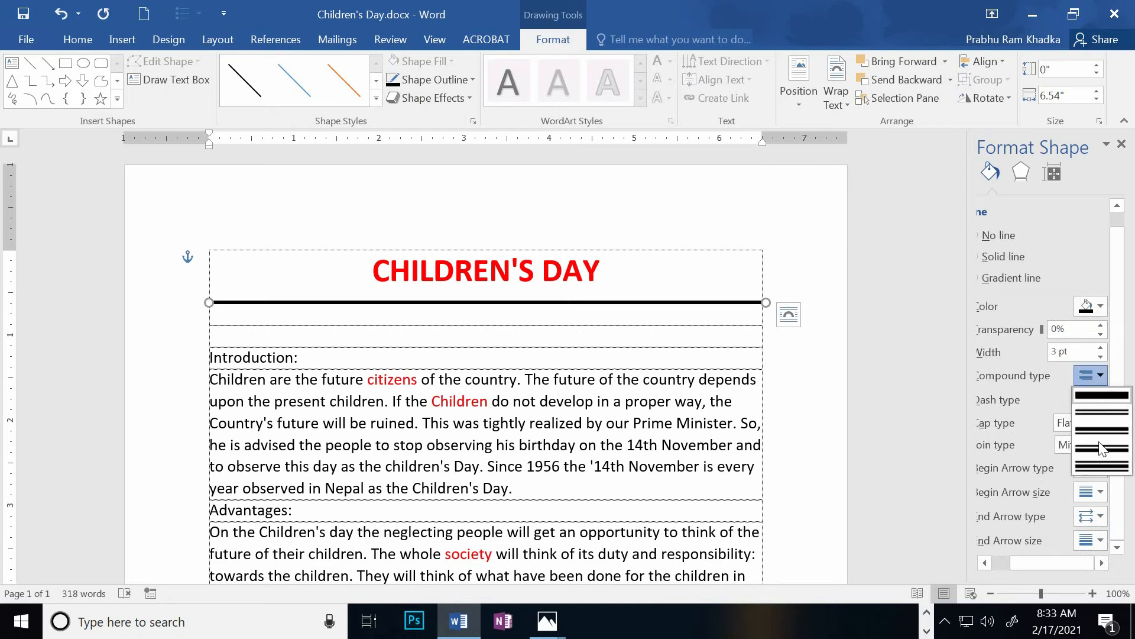
{"action": "left_click", "coordinate": [1100, 451]}
{"action": "left_click", "coordinate": [478, 384]}
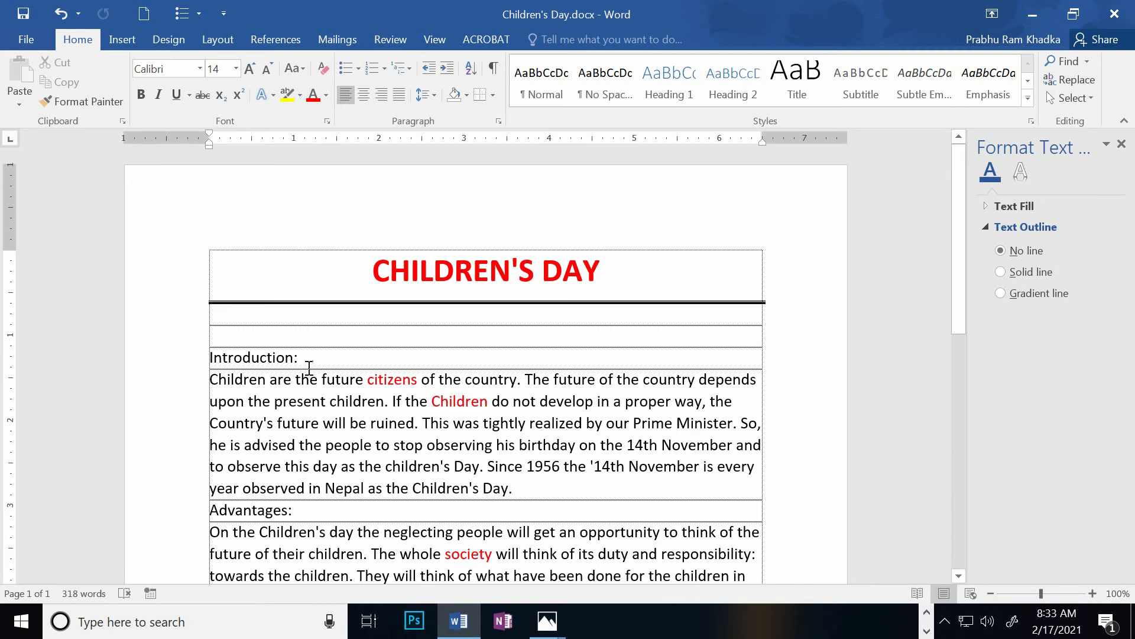
Format the "Introduction:" heading as 20 pt bold text
{"action": "left_click_drag", "start_coordinate": [305, 361], "coordinate": [242, 366]}
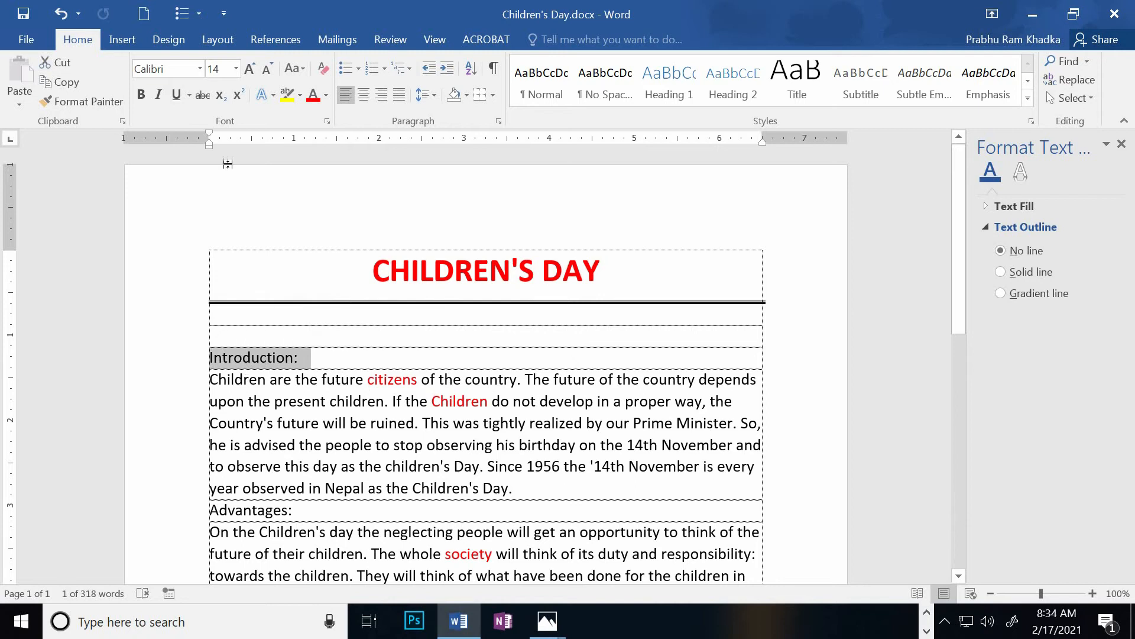
{"action": "left_click", "coordinate": [237, 70]}
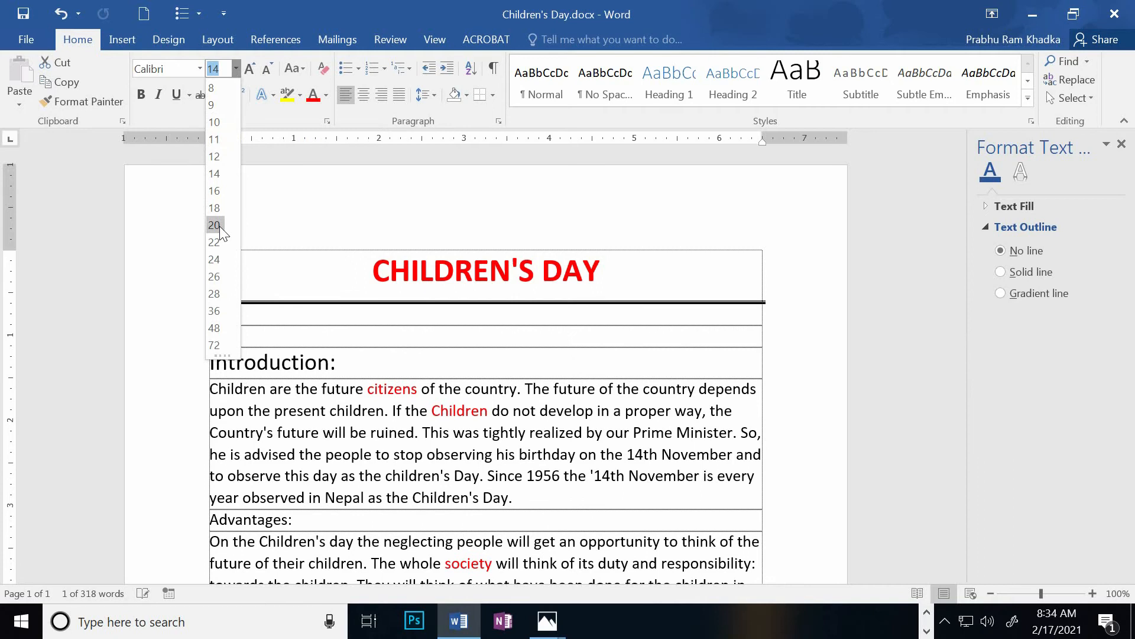
{"action": "left_click", "coordinate": [214, 225]}
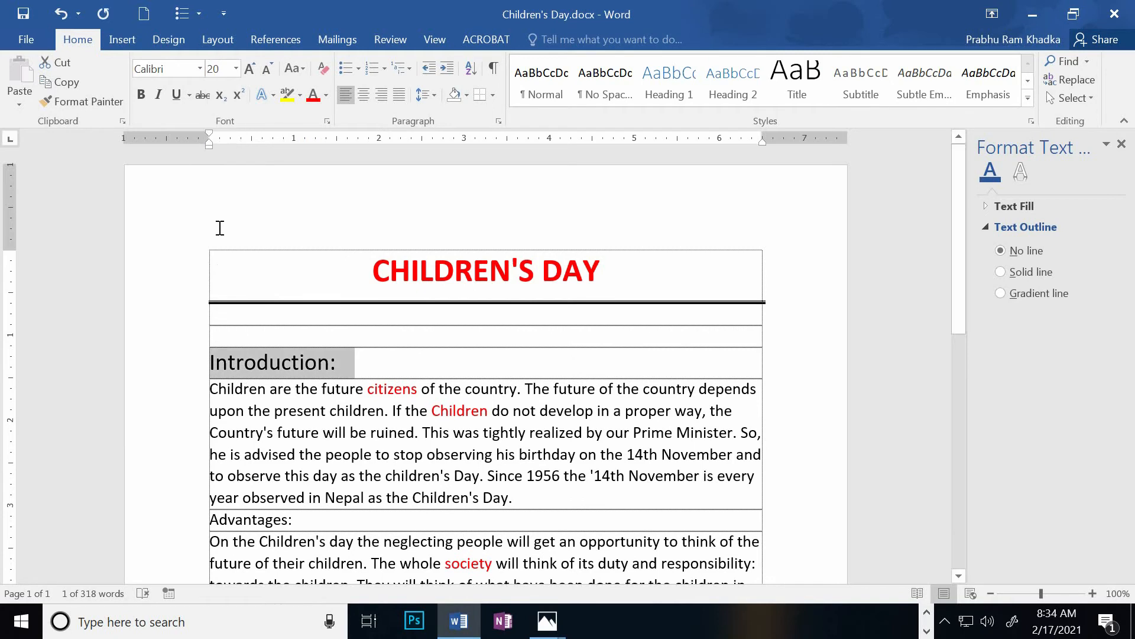
{"action": "left_click", "coordinate": [141, 96]}
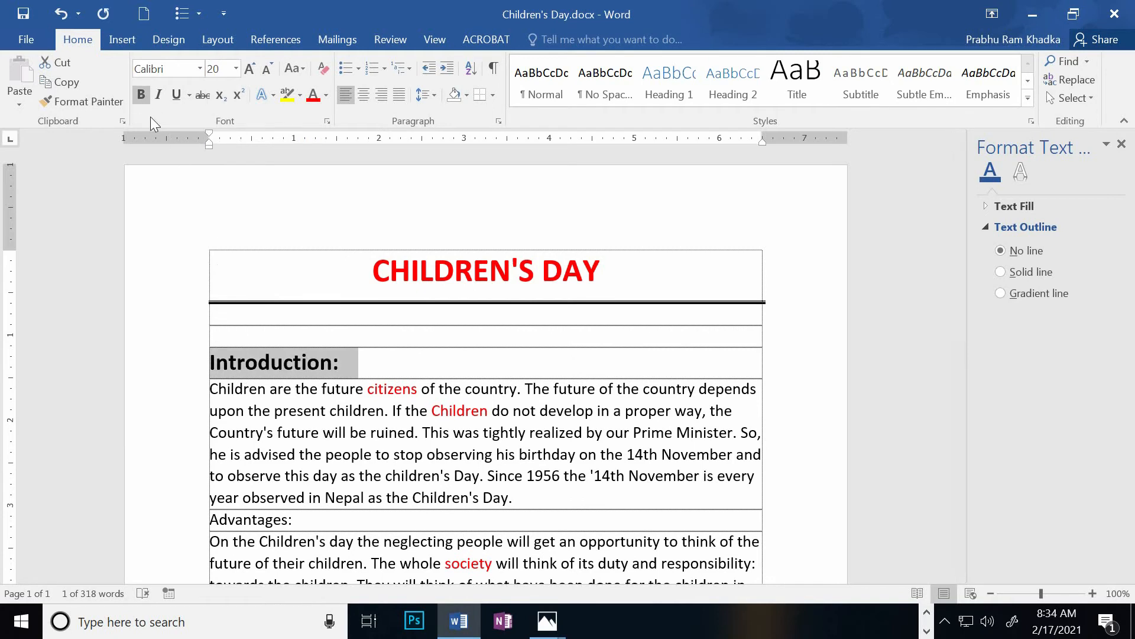
Set the "Introduction:" heading's spacing to 6 pt before and 6 pt after, with Multiple line spacing at 1.1
{"action": "right_click", "coordinate": [253, 363]}
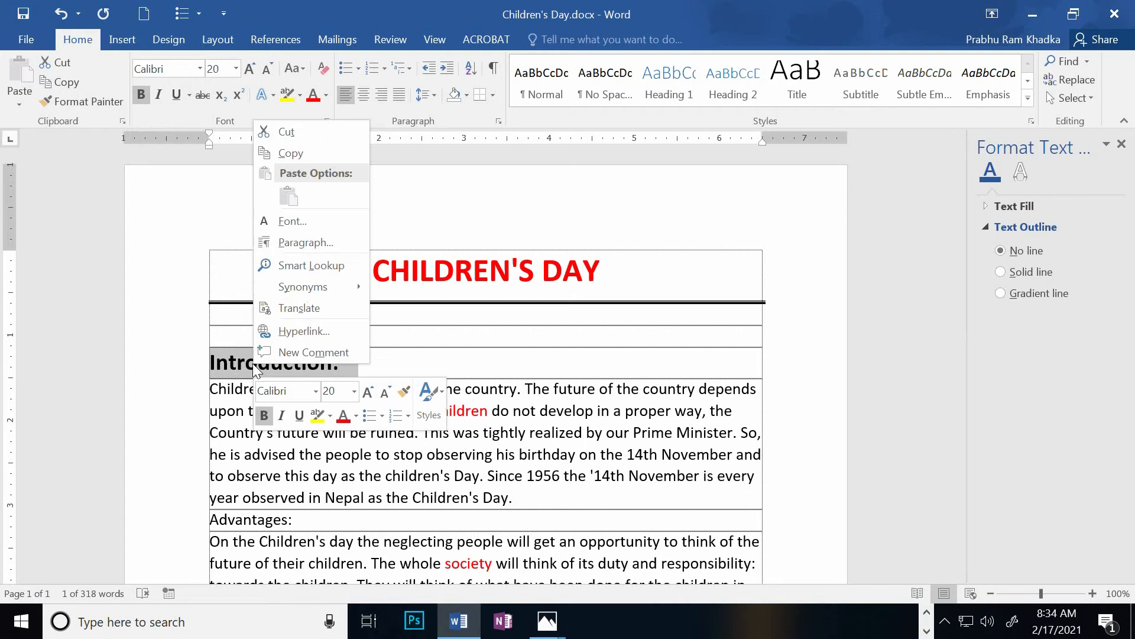
{"action": "left_click", "coordinate": [290, 243]}
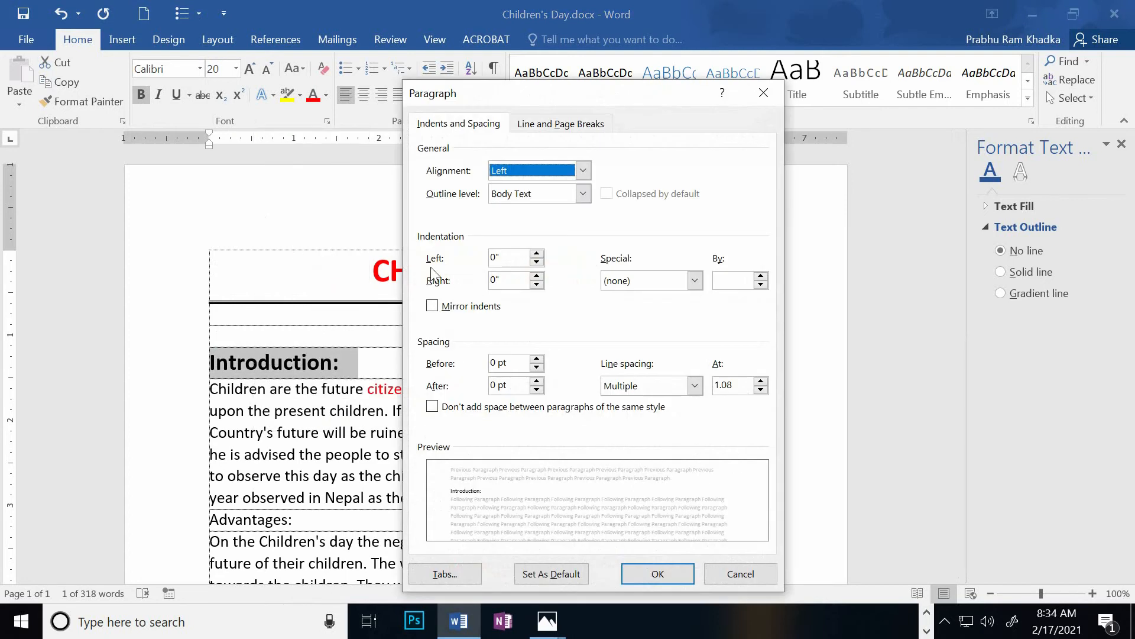
{"action": "left_click", "coordinate": [537, 359]}
{"action": "left_click", "coordinate": [537, 381]}
{"action": "left_click", "coordinate": [695, 385]}
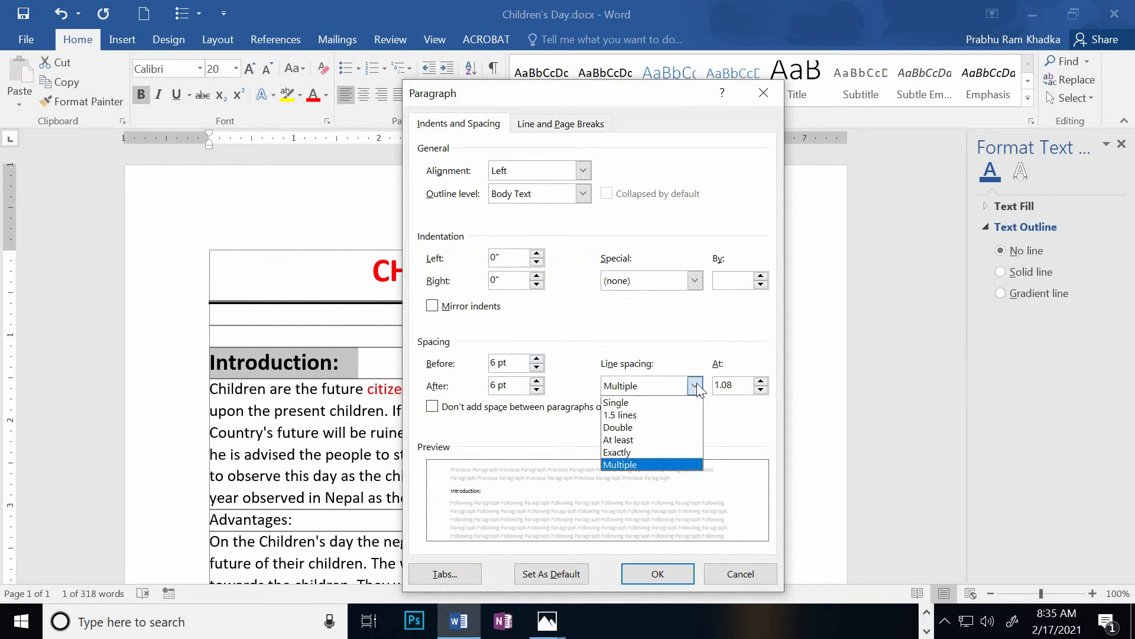
{"action": "left_click", "coordinate": [696, 387]}
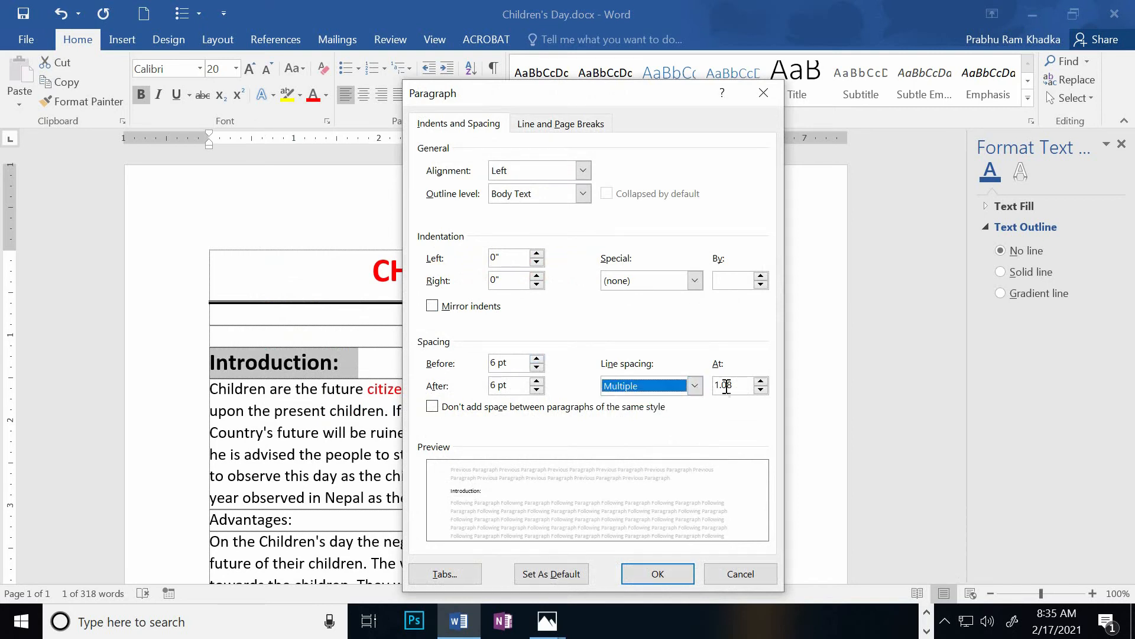
{"action": "left_click", "coordinate": [746, 388]}
{"action": "key", "text": "BackSpace"}
{"action": "key", "text": "BackSpace"}
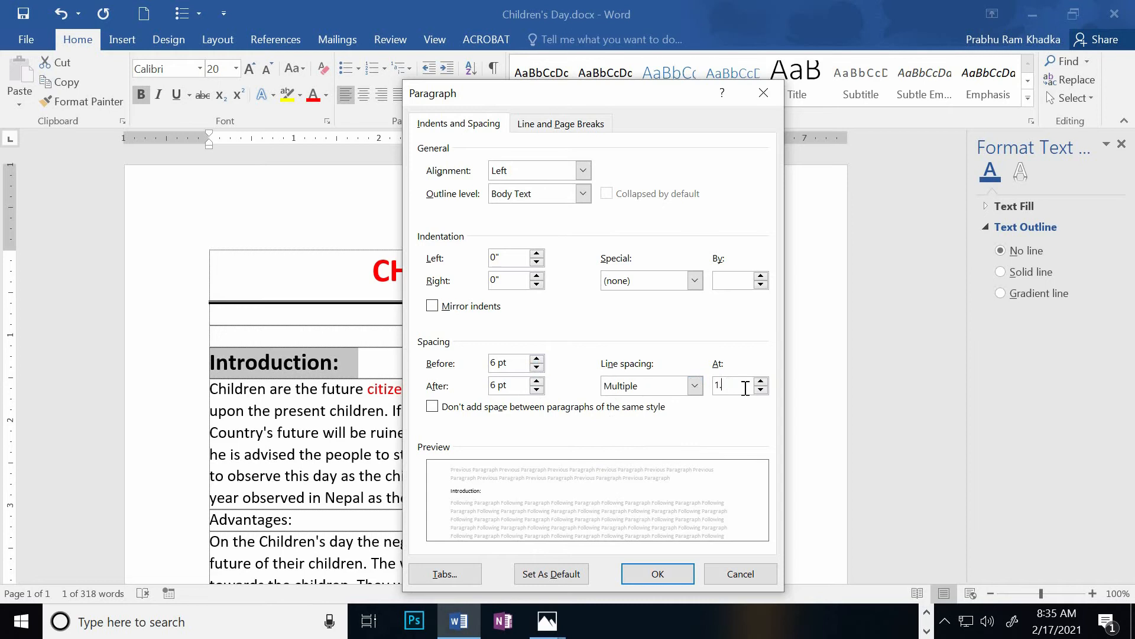
{"action": "type", "text": "1"}
{"action": "left_click", "coordinate": [656, 574]}
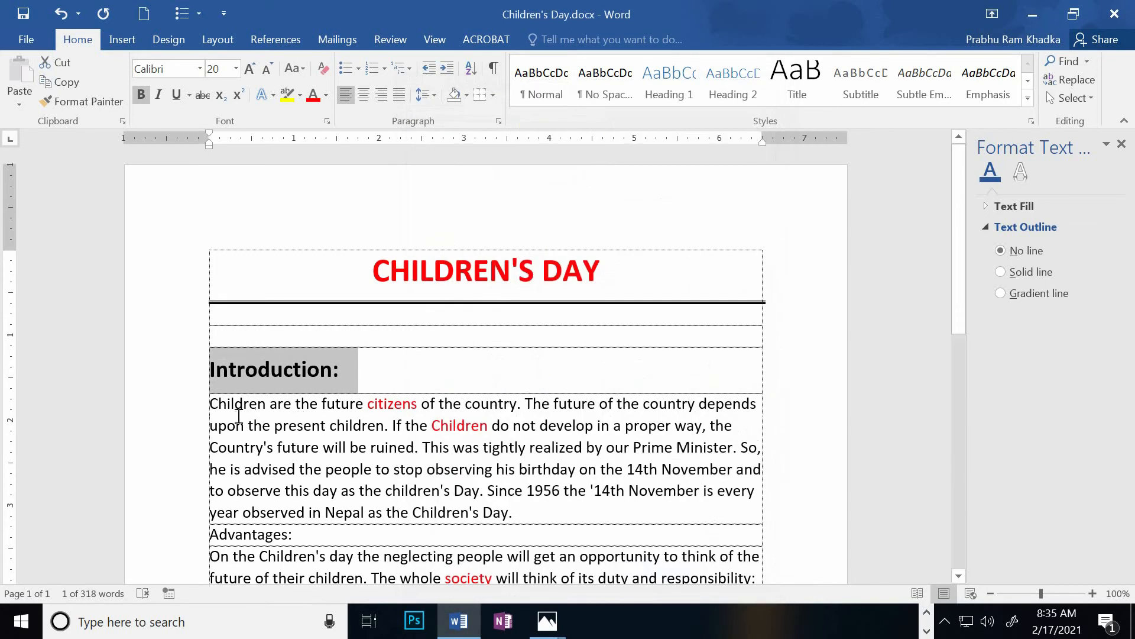
Set the body paragraph under "Introduction:" to 16 pt and justify it
{"action": "left_click", "coordinate": [219, 416]}
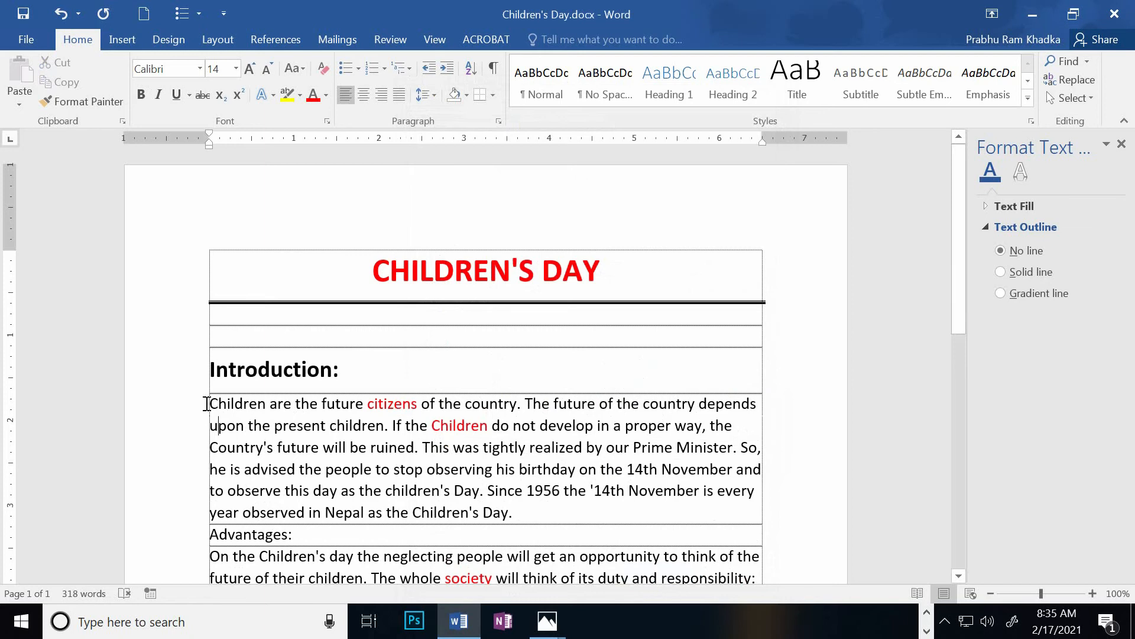
{"action": "triple_click", "coordinate": [207, 404]}
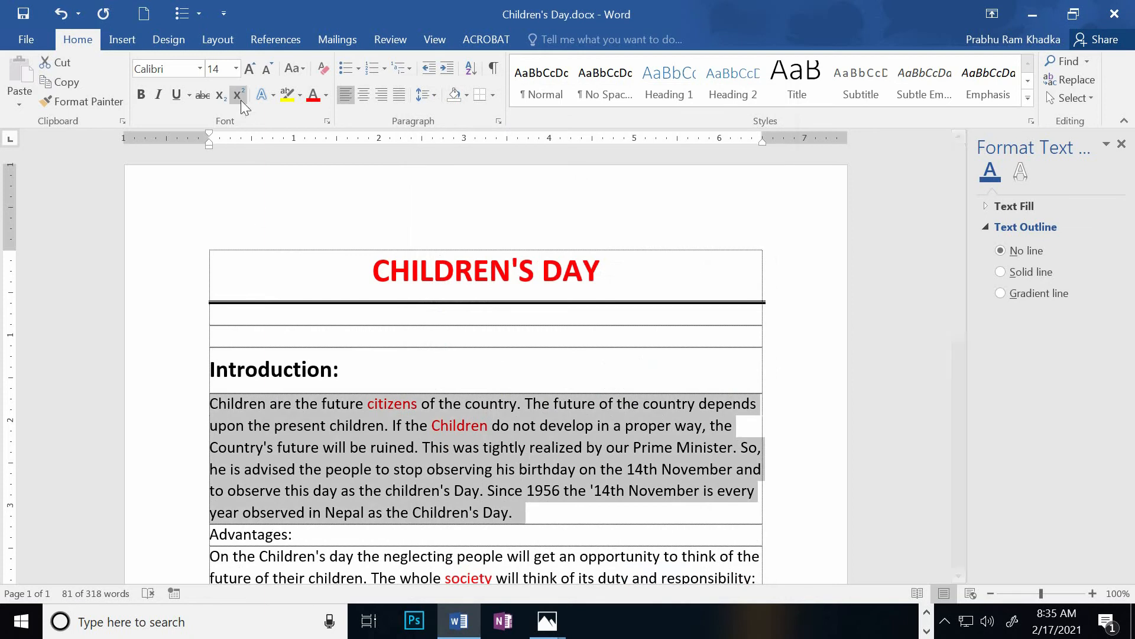
{"action": "left_click", "coordinate": [236, 70]}
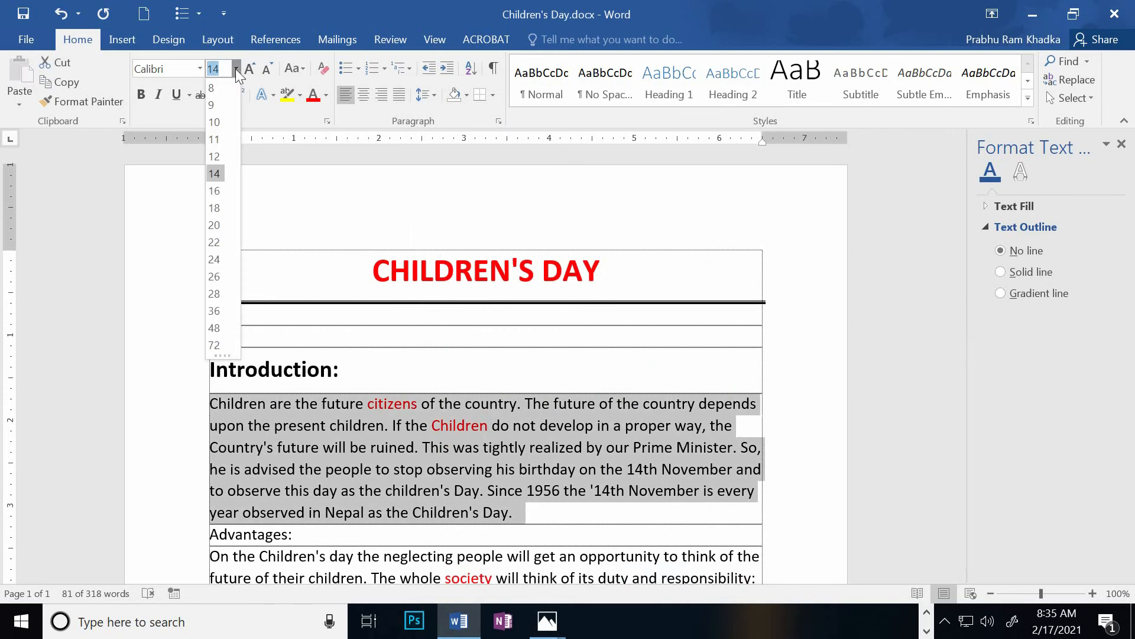
{"action": "left_click", "coordinate": [212, 191]}
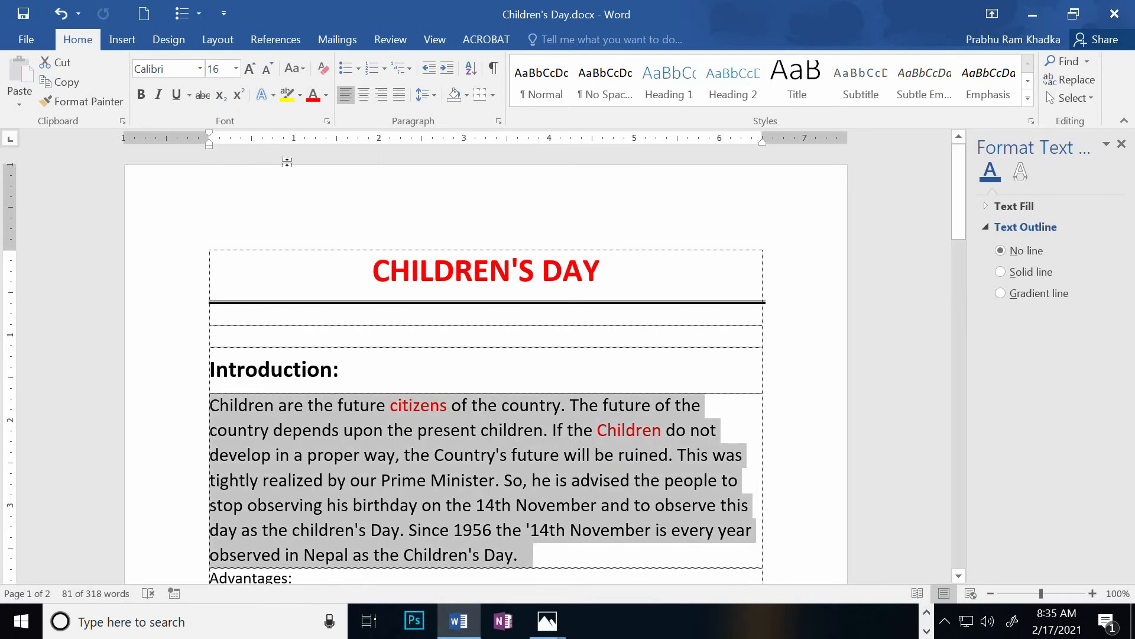
{"action": "left_click", "coordinate": [400, 95]}
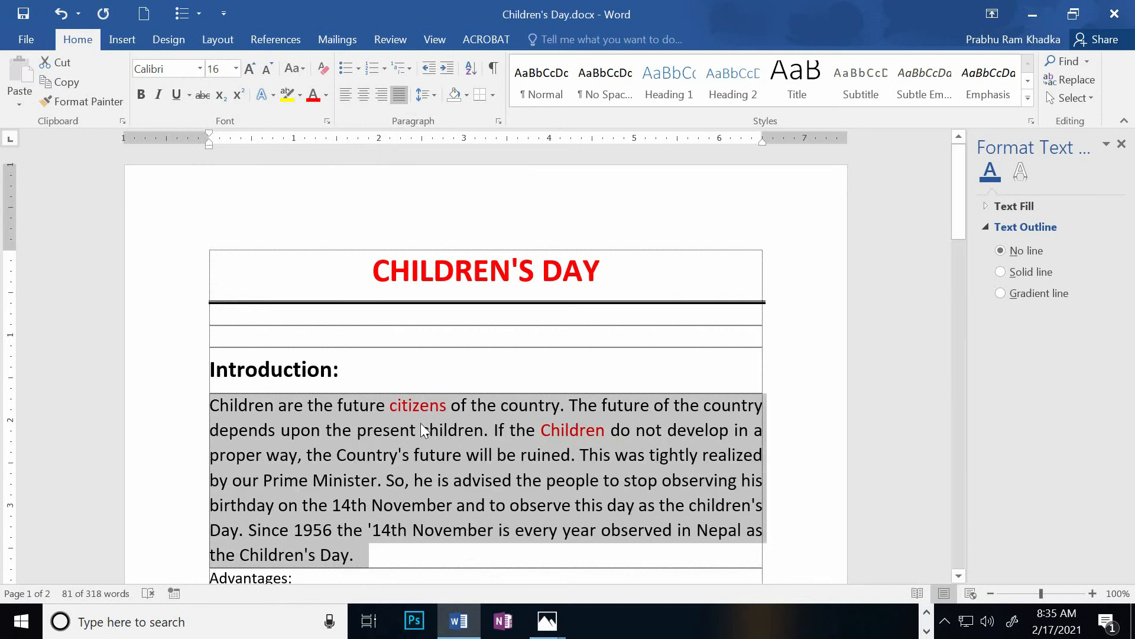
Set the Introduction body paragraph's spacing to 6 pt before and 6 pt after
{"action": "right_click", "coordinate": [392, 436]}
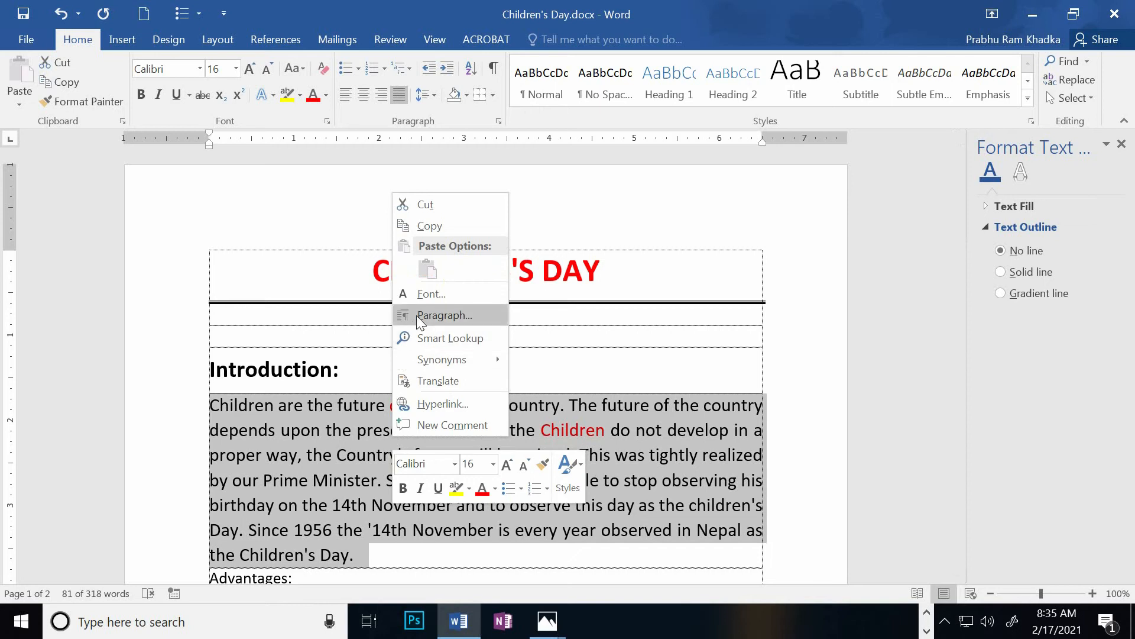
{"action": "left_click", "coordinate": [445, 316]}
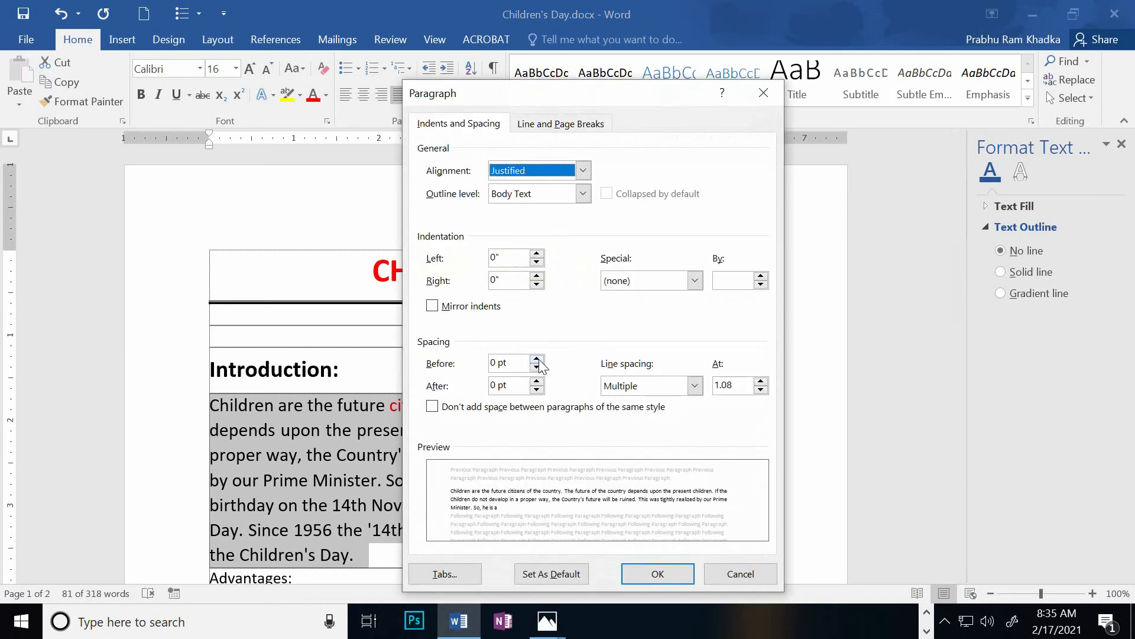
{"action": "left_click", "coordinate": [537, 359]}
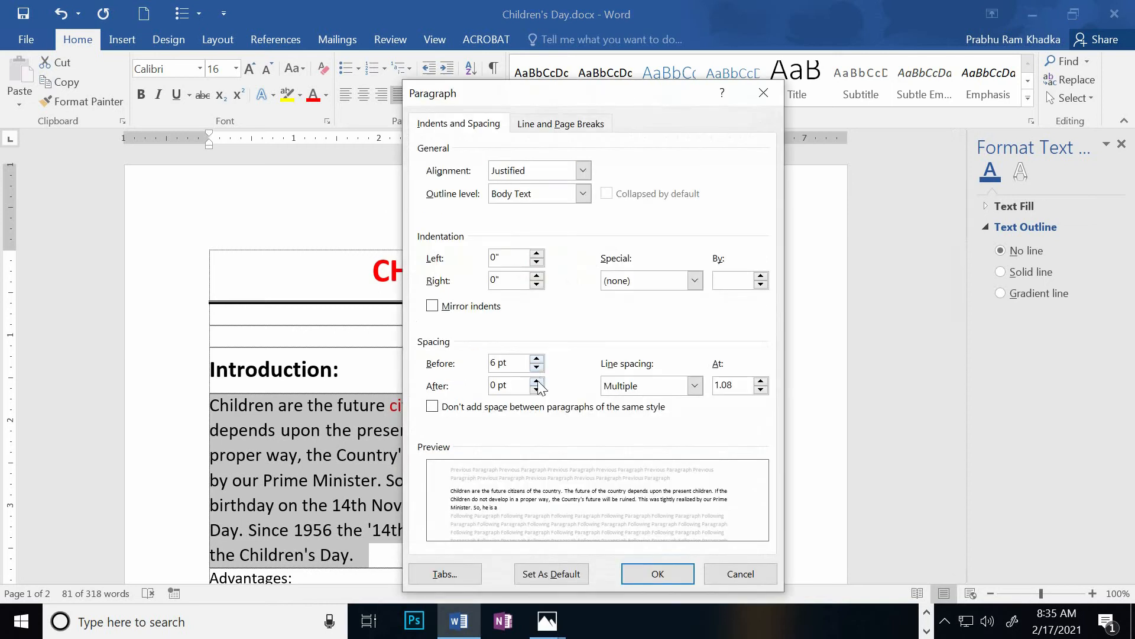
{"action": "left_click", "coordinate": [536, 382]}
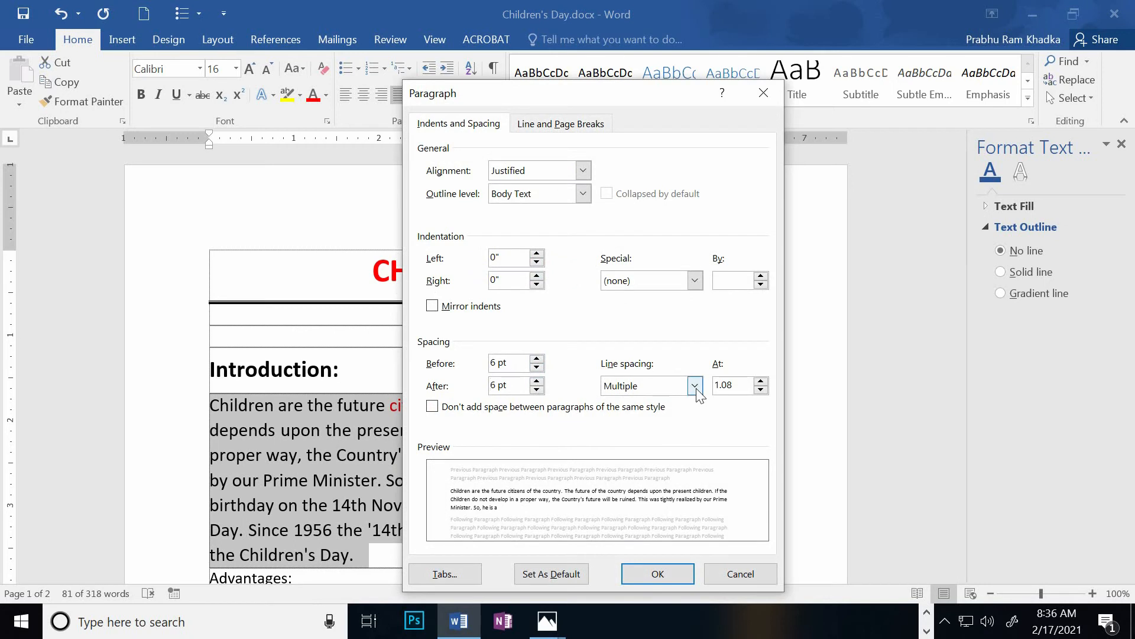
{"action": "left_click", "coordinate": [669, 578]}
Copy the "Introduction:" heading's formatting onto the "Advantages:" heading with Format Painter
{"action": "scroll", "coordinate": [668, 577], "scroll_direction": "down", "scroll_amount": 3}
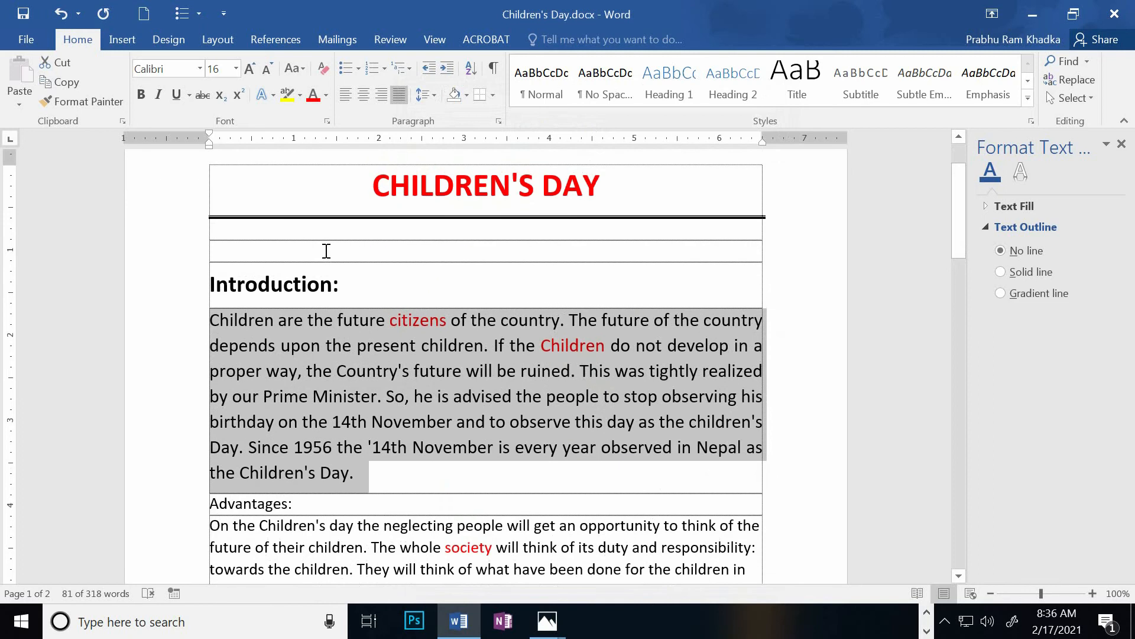
{"action": "left_click", "coordinate": [317, 288]}
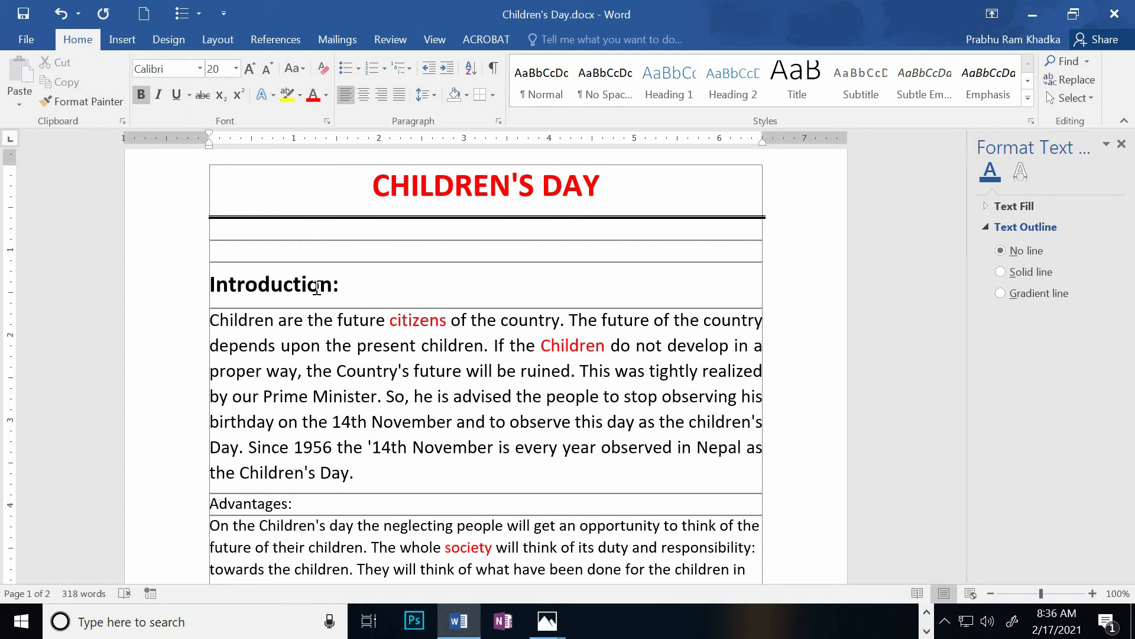
{"action": "left_click", "coordinate": [79, 108]}
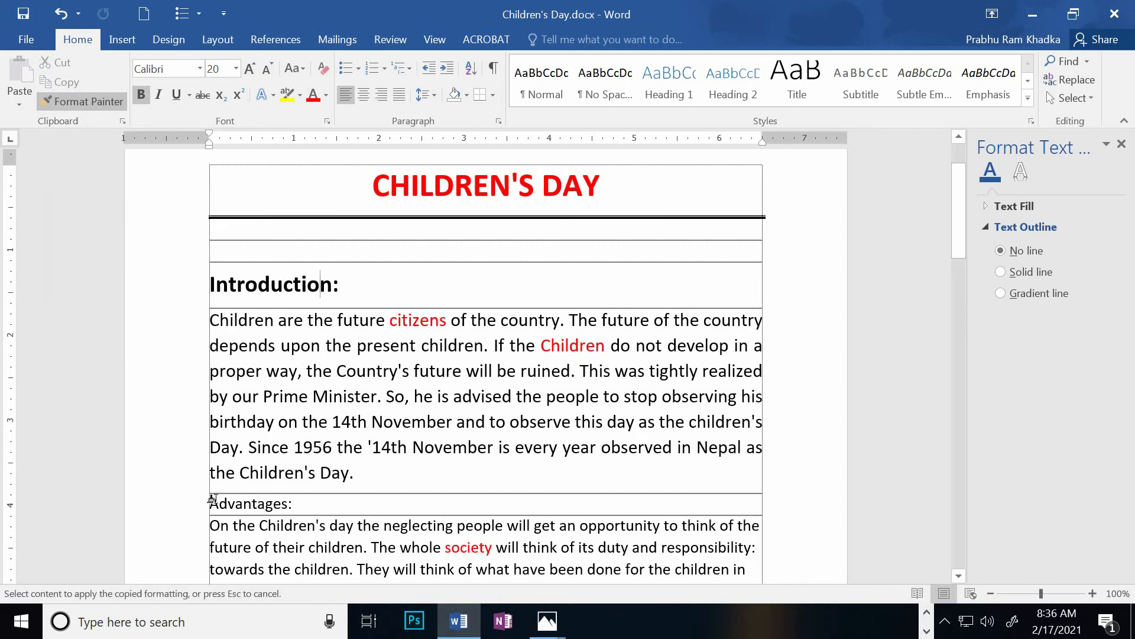
{"action": "left_click_drag", "start_coordinate": [205, 507], "coordinate": [292, 505]}
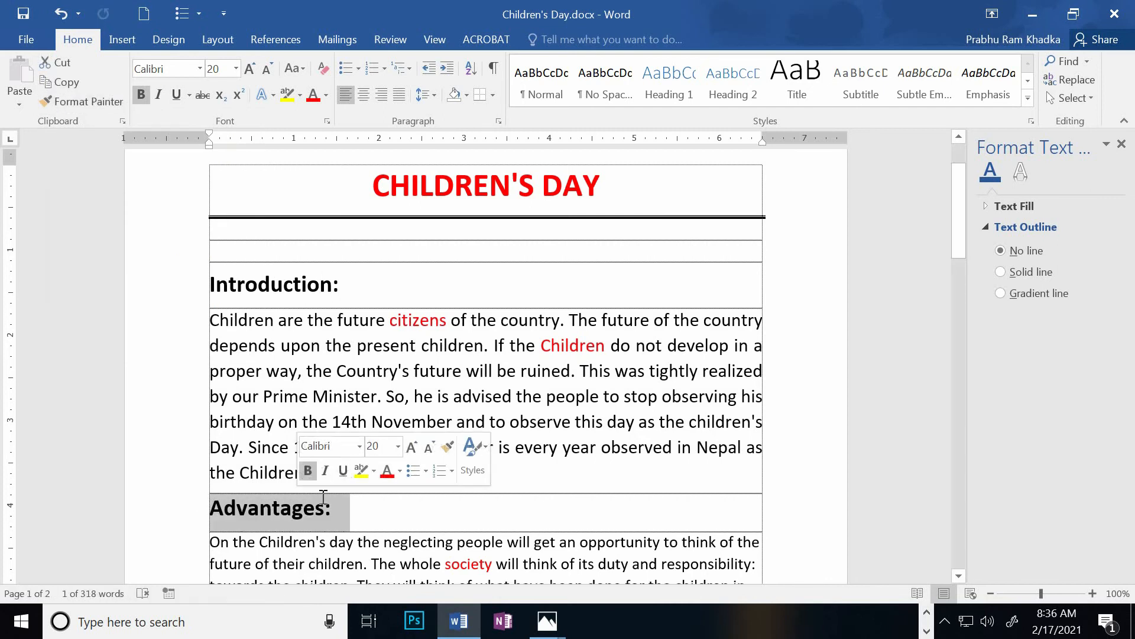
Copy the "Advantages:" heading's formatting onto the "How this day is observed?" heading with Format Painter
{"action": "scroll", "coordinate": [267, 328], "scroll_direction": "down", "scroll_amount": 3}
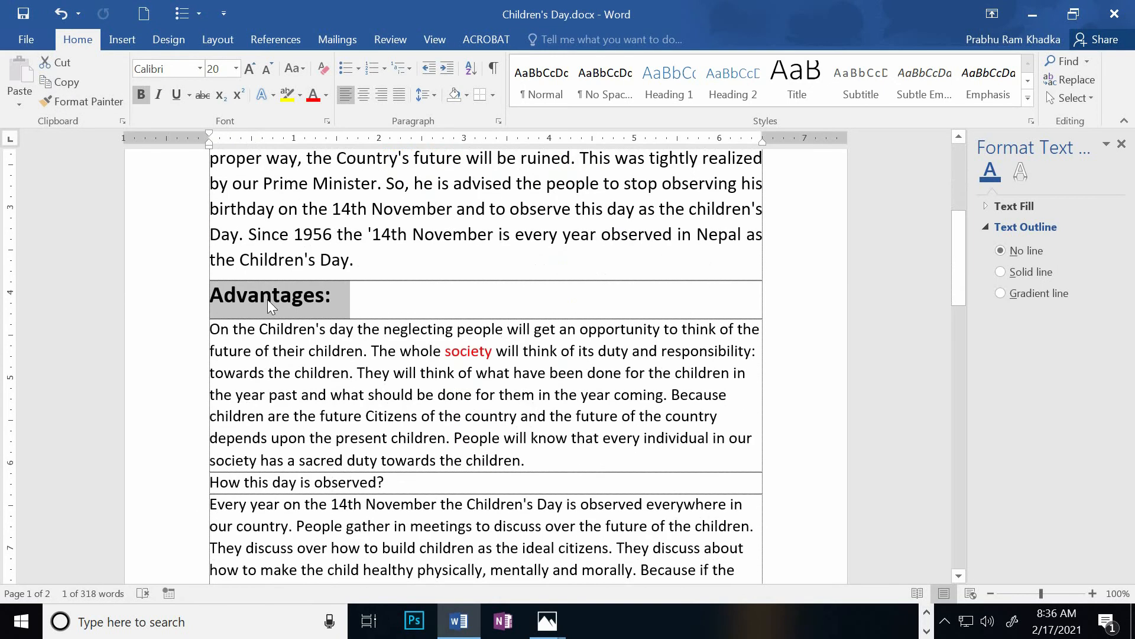
{"action": "left_click", "coordinate": [268, 299]}
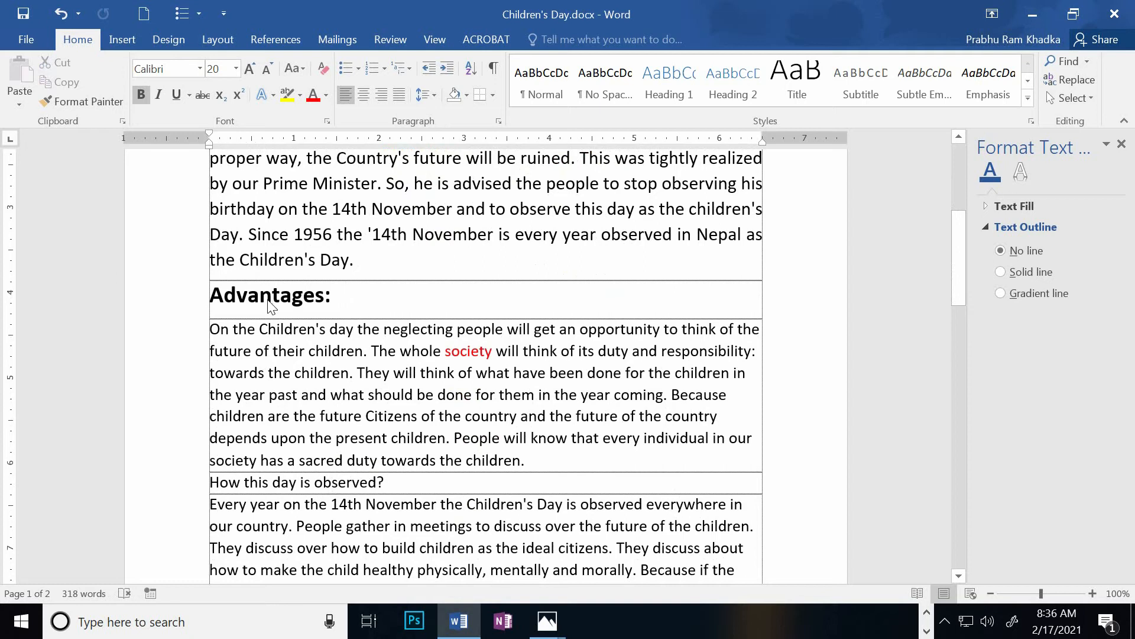
{"action": "left_click", "coordinate": [62, 101]}
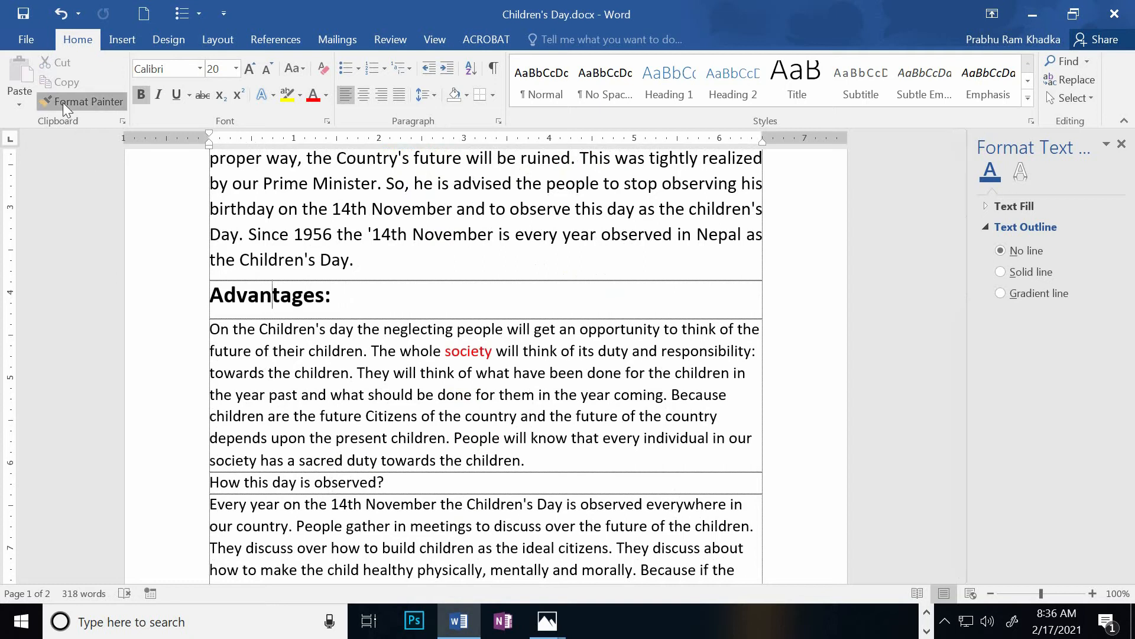
{"action": "mouse_move", "coordinate": [208, 482]}
{"action": "left_mouse_down"}
{"action": "mouse_move", "coordinate": [372, 459]}
{"action": "mouse_move", "coordinate": [388, 480]}
{"action": "left_mouse_up"}
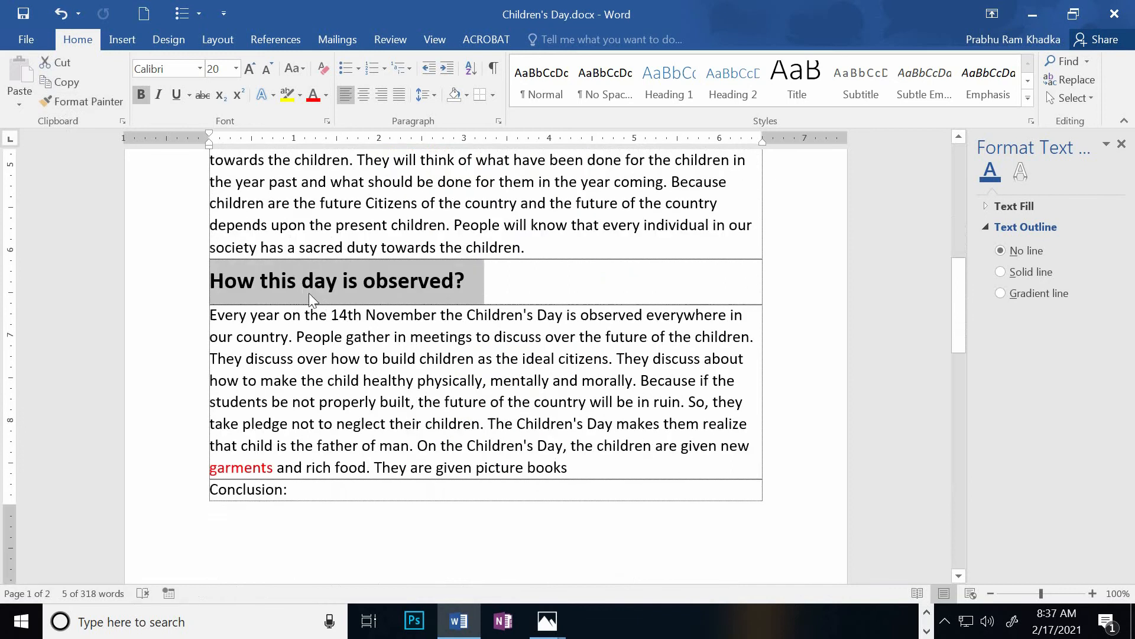
Copy the "How this day is observed?" heading's formatting onto the "Conclusion:" heading with Format Painter
{"action": "left_click", "coordinate": [301, 284]}
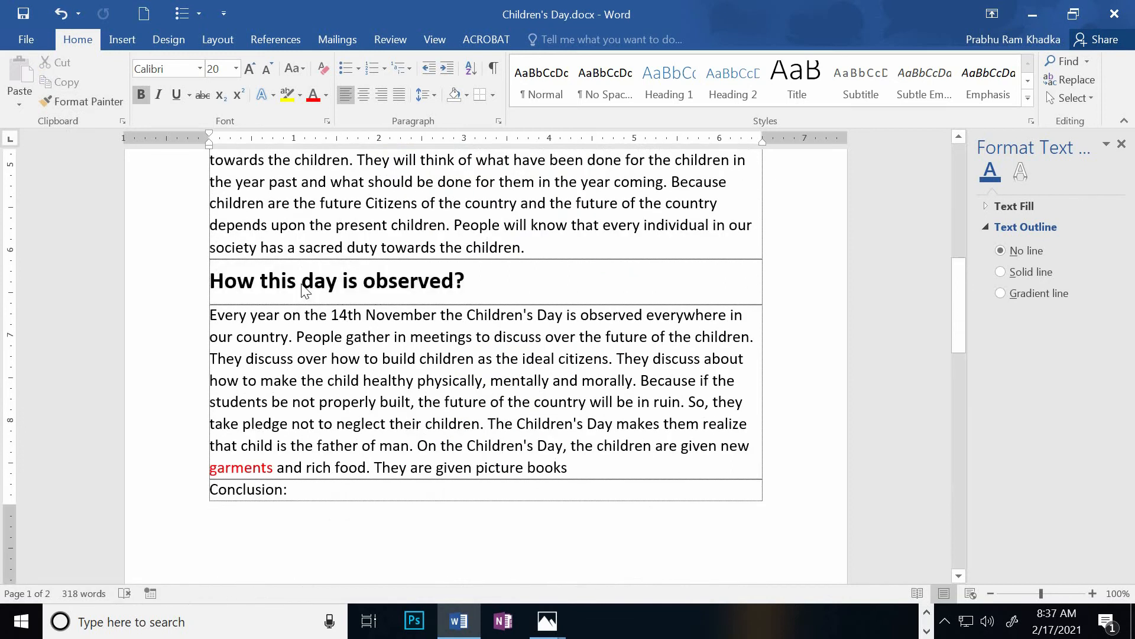
{"action": "left_click", "coordinate": [76, 107]}
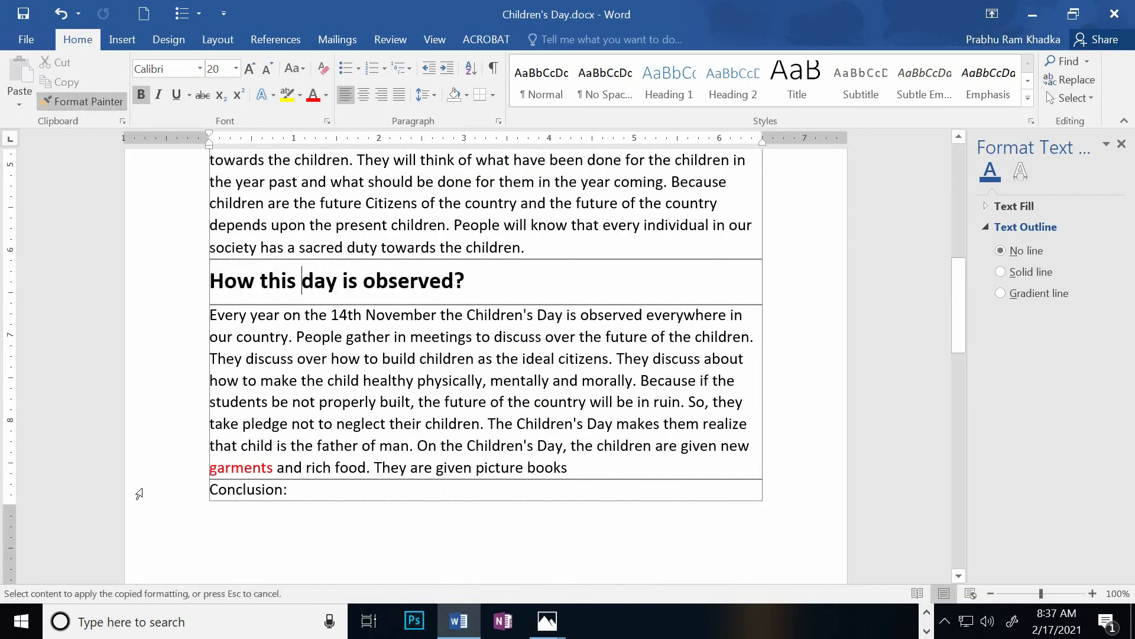
{"action": "left_click_drag", "start_coordinate": [206, 488], "coordinate": [294, 492]}
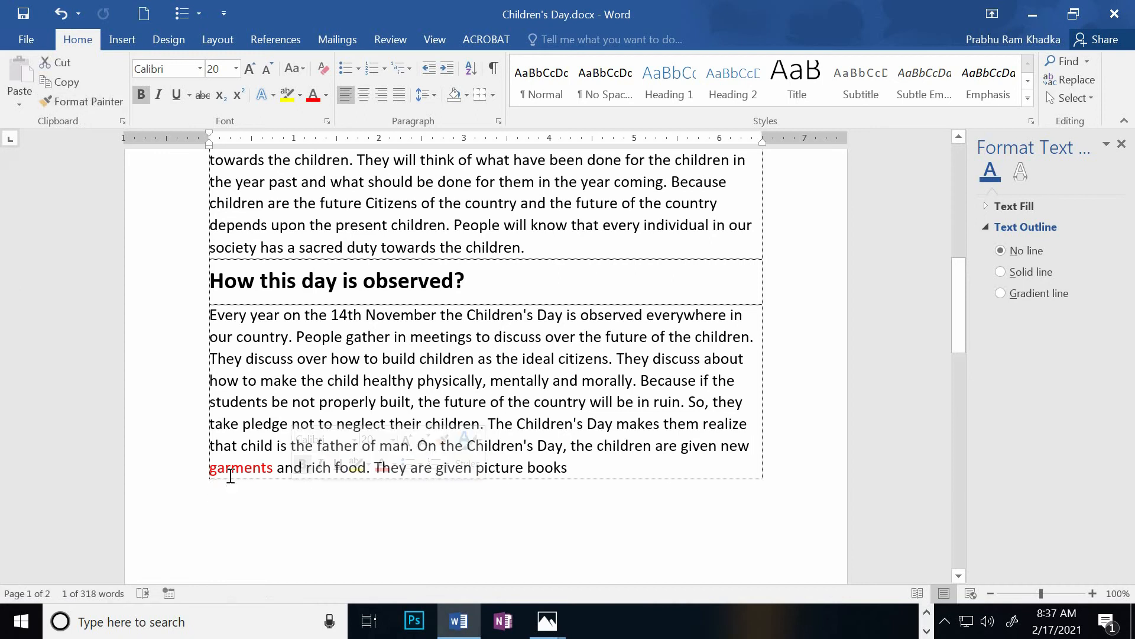
{"action": "scroll", "coordinate": [272, 438], "scroll_direction": "down", "scroll_amount": 2}
Copy the Introduction body paragraph's formatting onto the whole paragraph under "Advantages:" with Format Painter
{"action": "scroll", "coordinate": [273, 437], "scroll_direction": "up", "scroll_amount": 8}
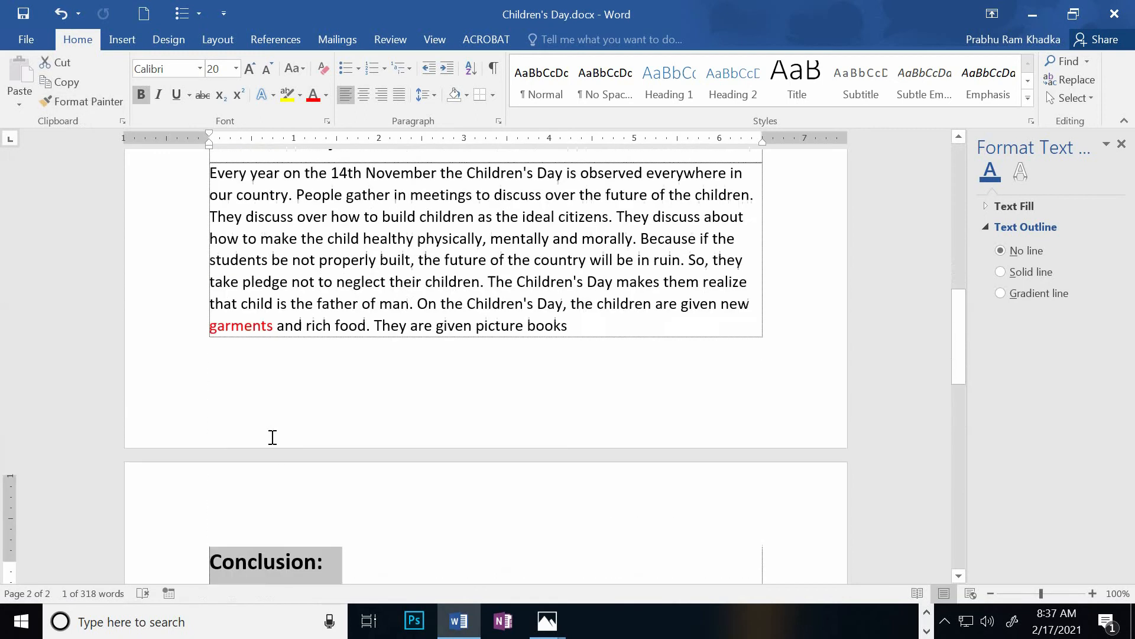
{"action": "scroll", "coordinate": [272, 438], "scroll_direction": "up", "scroll_amount": 3}
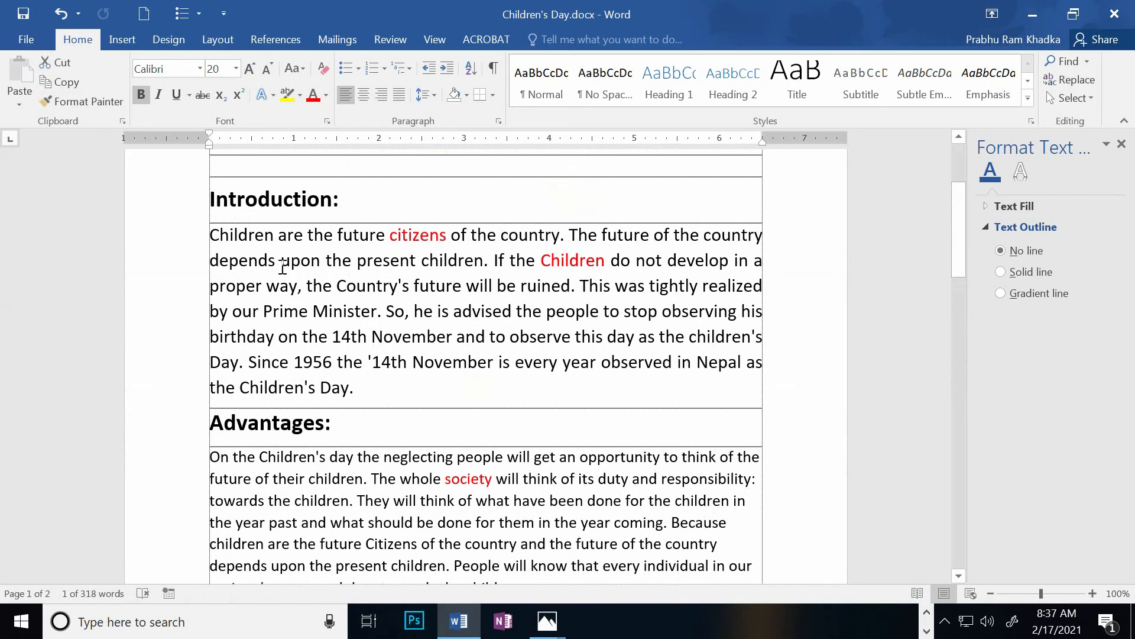
{"action": "left_click", "coordinate": [283, 266]}
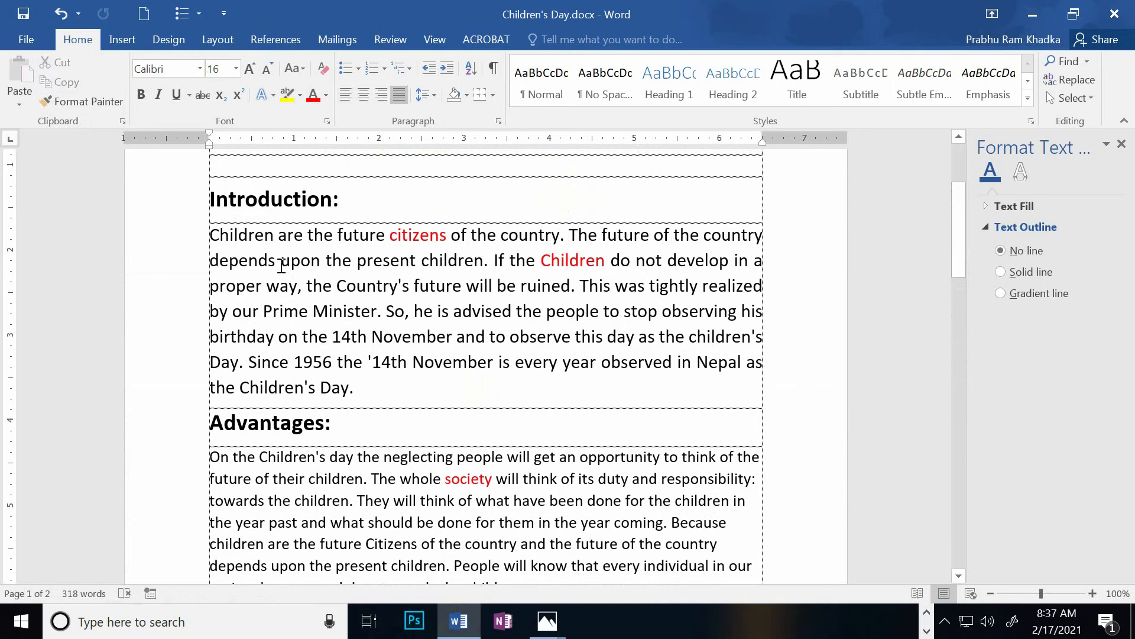
{"action": "left_click", "coordinate": [95, 101]}
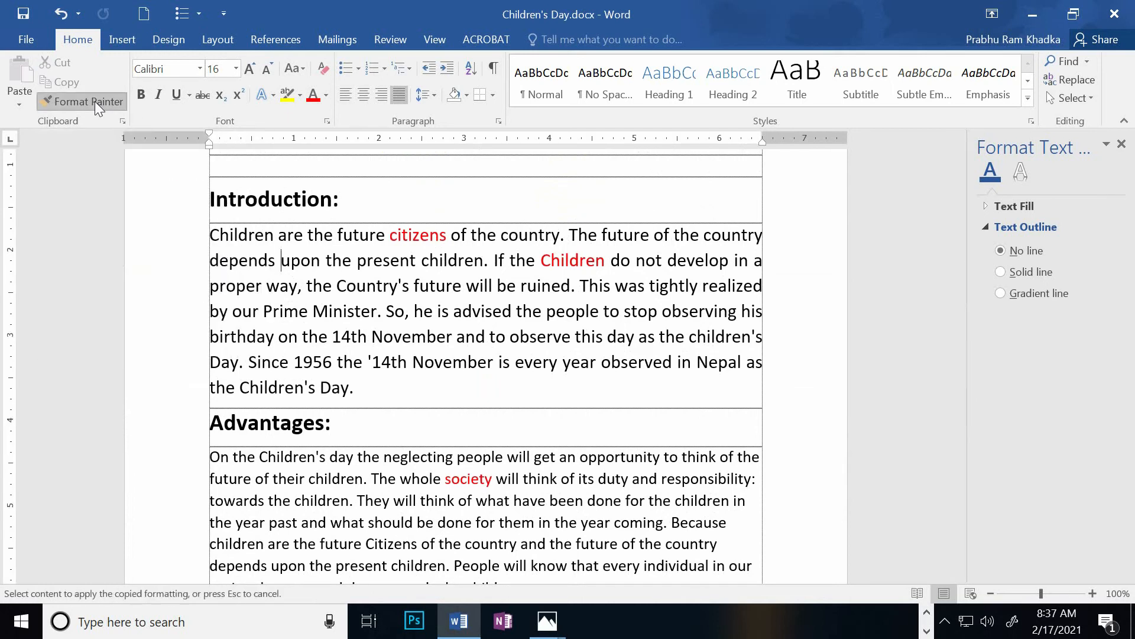
{"action": "scroll", "coordinate": [212, 453], "scroll_direction": "down", "scroll_amount": 1}
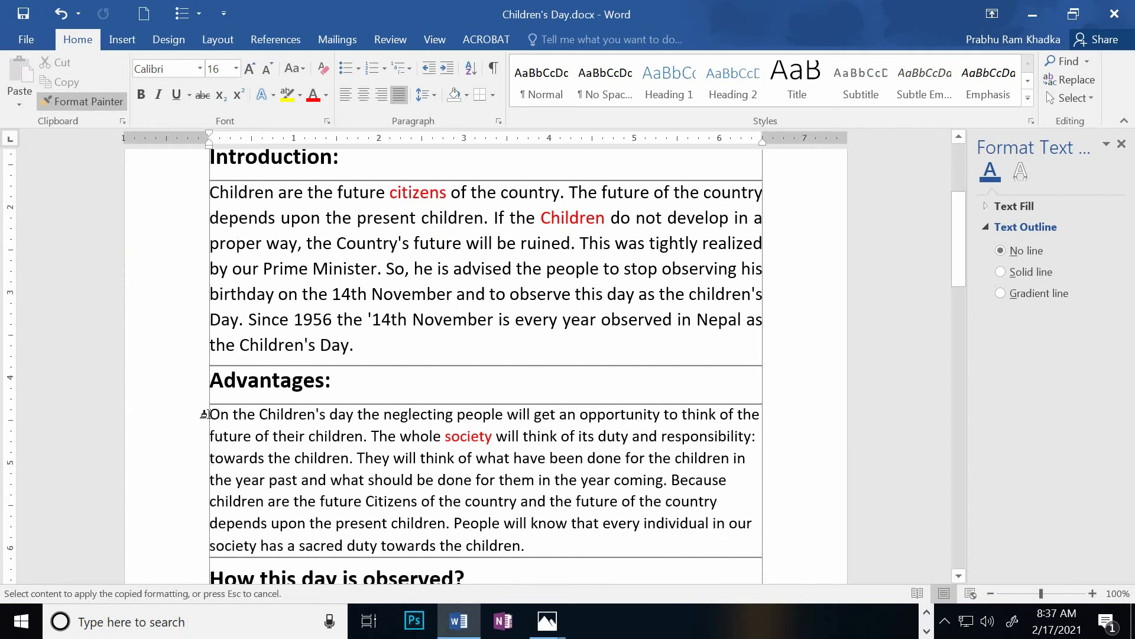
{"action": "left_click_drag", "start_coordinate": [204, 414], "coordinate": [526, 550]}
Copy the Advantages body paragraph's formatting onto the whole paragraph under "How this day is observed?" with Format Painter
{"action": "scroll", "coordinate": [355, 473], "scroll_direction": "down", "scroll_amount": 5}
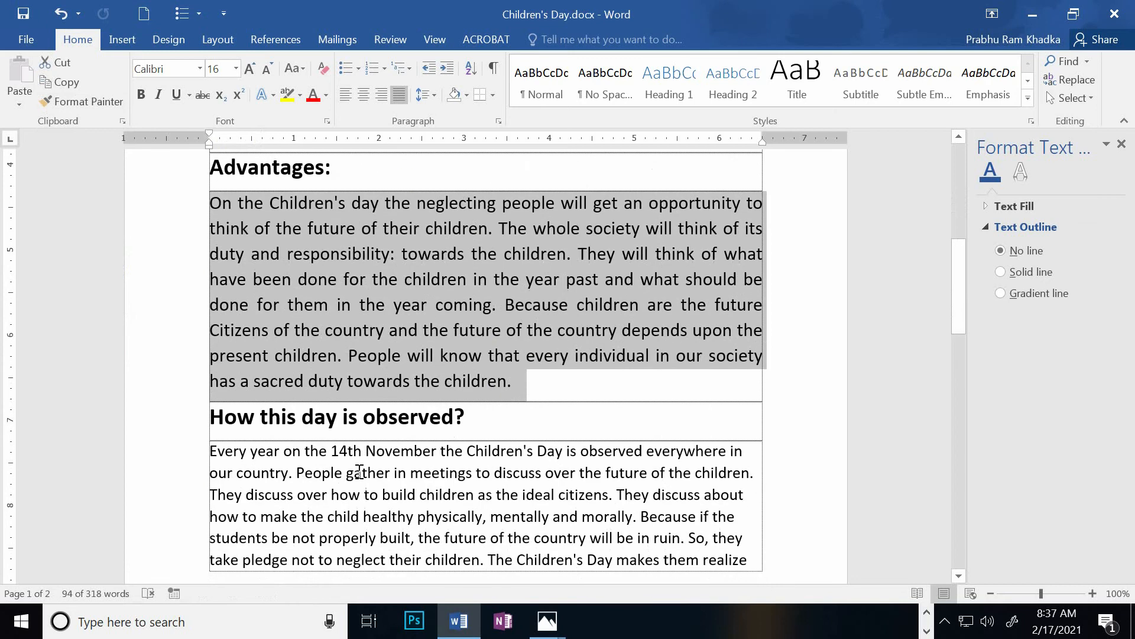
{"action": "left_click", "coordinate": [350, 387]}
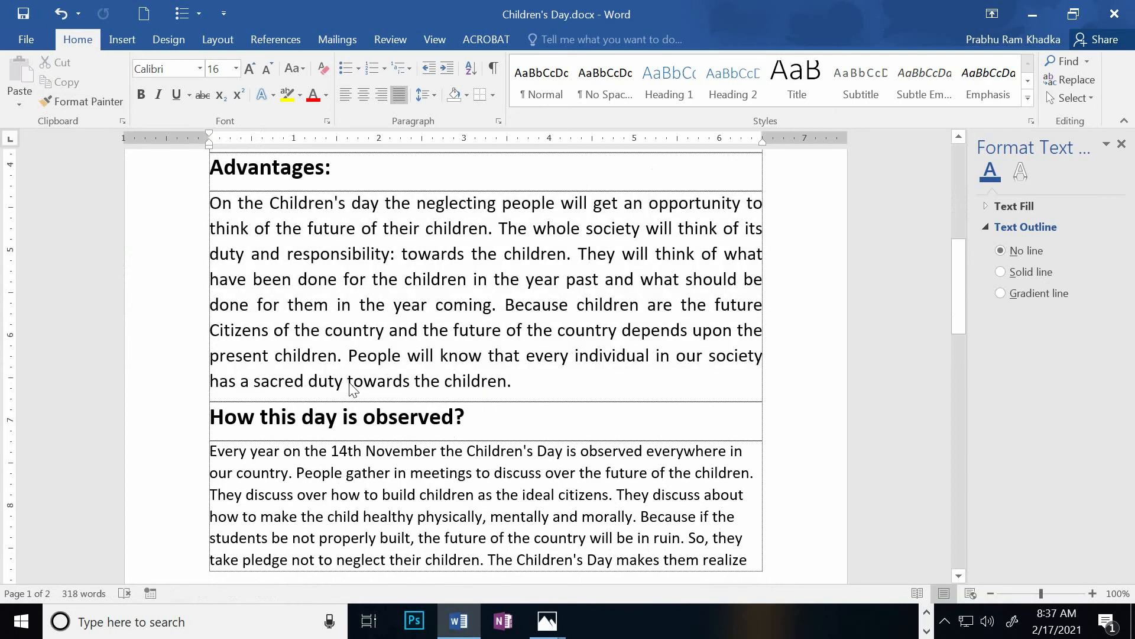
{"action": "left_click", "coordinate": [78, 108]}
{"action": "scroll", "coordinate": [250, 497], "scroll_direction": "down", "scroll_amount": 2}
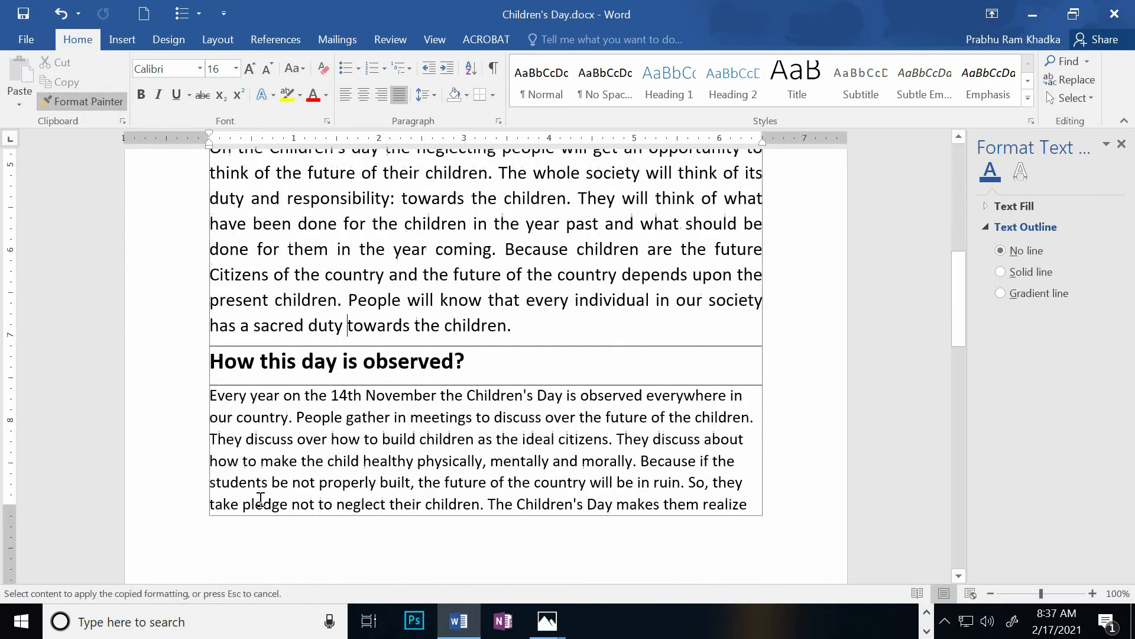
{"action": "mouse_move", "coordinate": [203, 362]}
{"action": "left_mouse_down"}
{"action": "mouse_move", "coordinate": [322, 388]}
{"action": "mouse_move", "coordinate": [571, 473]}
{"action": "mouse_move", "coordinate": [293, 442]}
{"action": "left_mouse_up"}
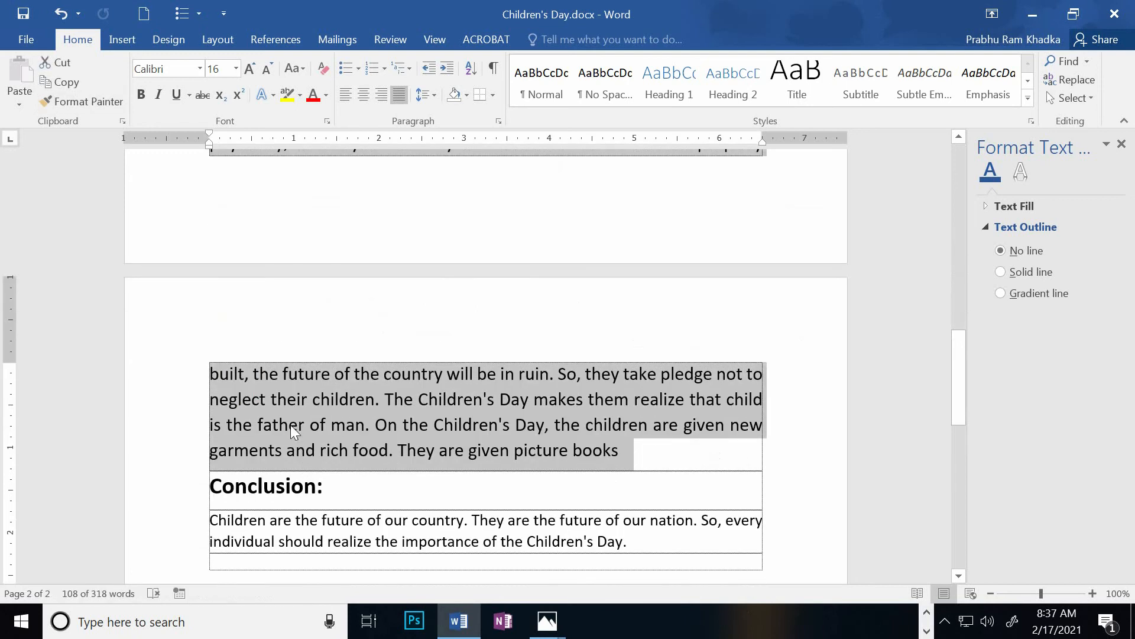
Copy the formatting of the paragraph above "Conclusion:" onto the paragraph below that heading with Format Painter
{"action": "left_click", "coordinate": [290, 424]}
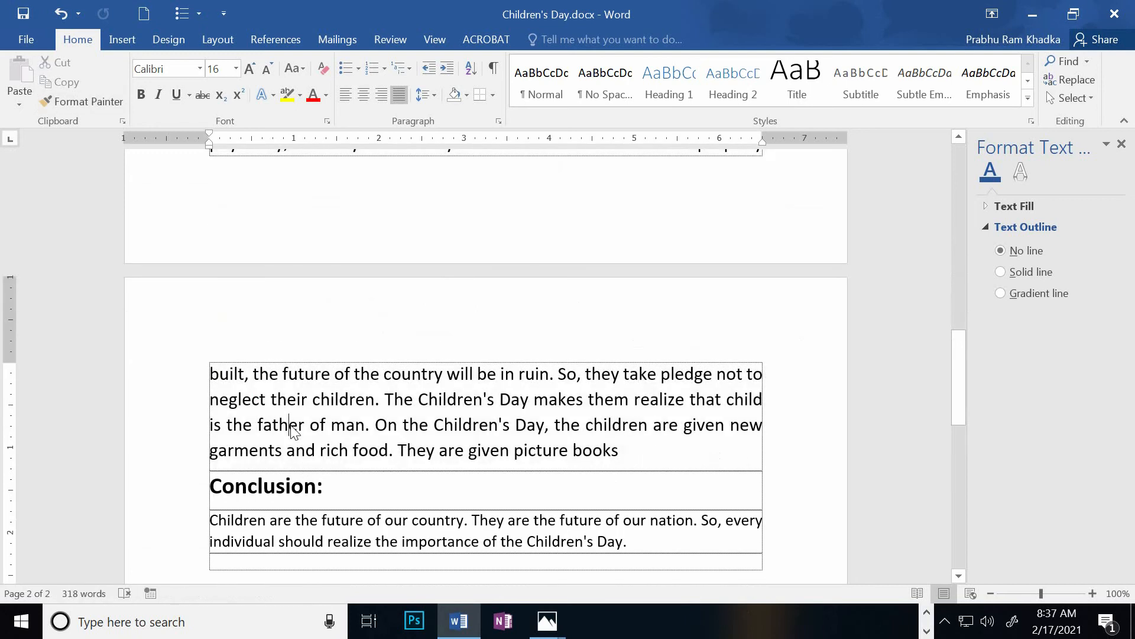
{"action": "left_click", "coordinate": [86, 101]}
{"action": "scroll", "coordinate": [233, 506], "scroll_direction": "down", "scroll_amount": 3}
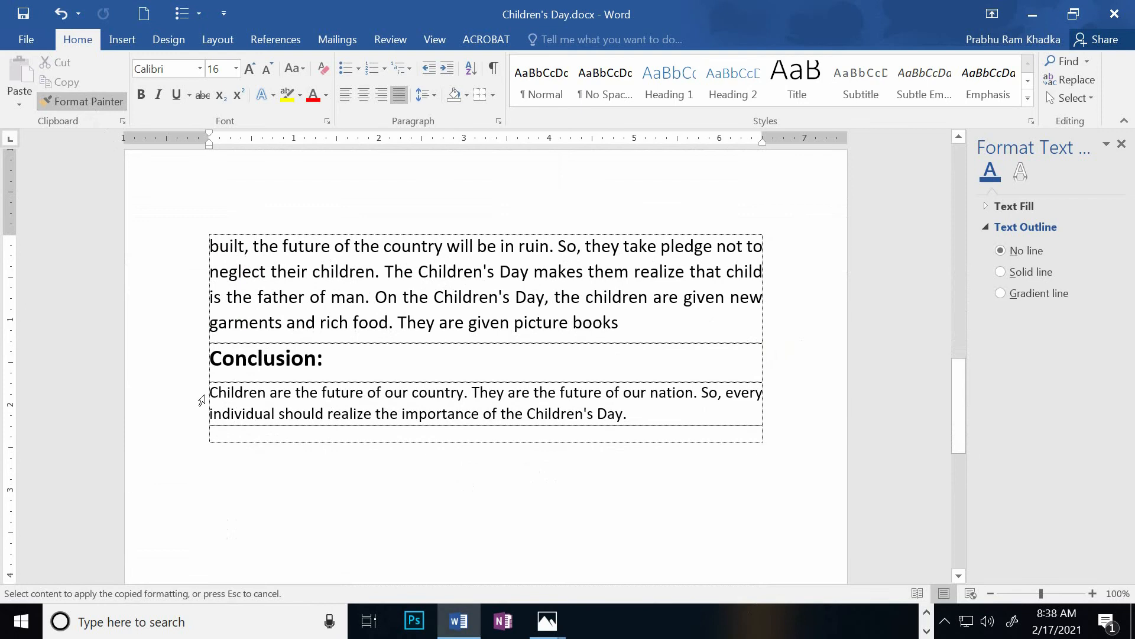
{"action": "left_click_drag", "start_coordinate": [211, 397], "coordinate": [468, 436]}
Insert the picture "children day1.tif" from the Images Files folder into the document
{"action": "scroll", "coordinate": [468, 436], "scroll_direction": "up", "scroll_amount": 13}
{"action": "scroll", "coordinate": [467, 436], "scroll_direction": "up", "scroll_amount": 8}
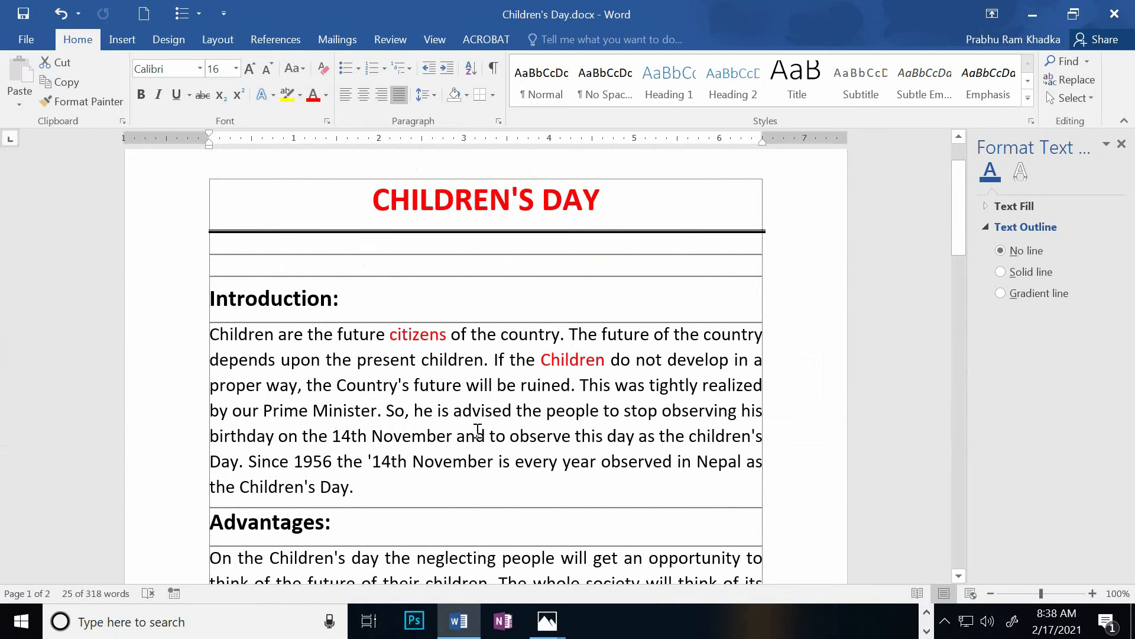
{"action": "left_click", "coordinate": [112, 41]}
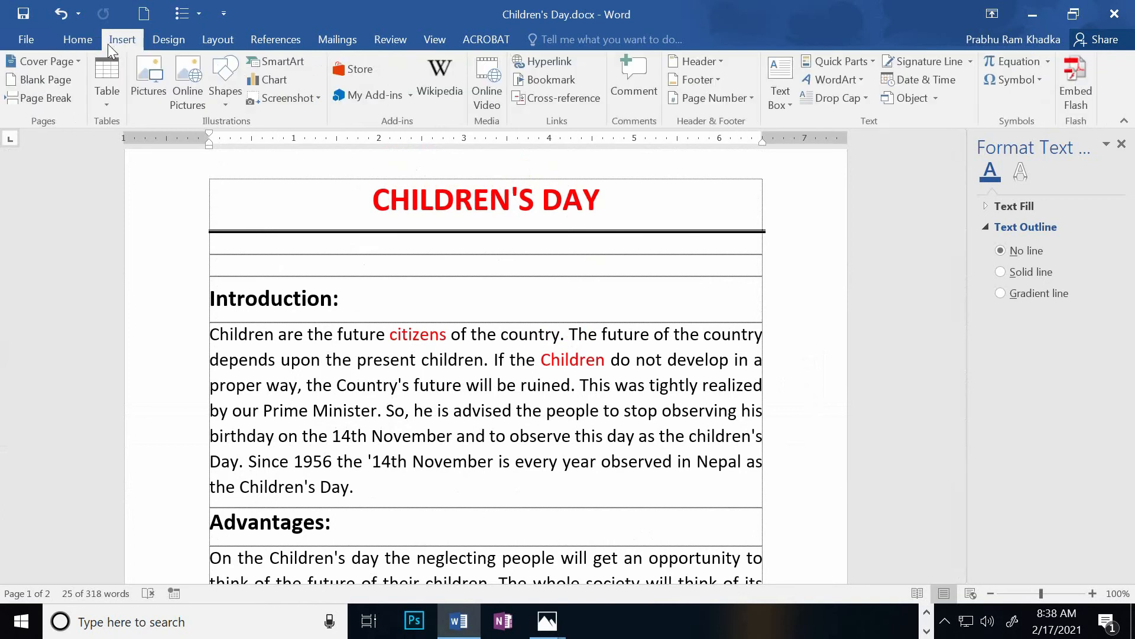
{"action": "left_click", "coordinate": [149, 77]}
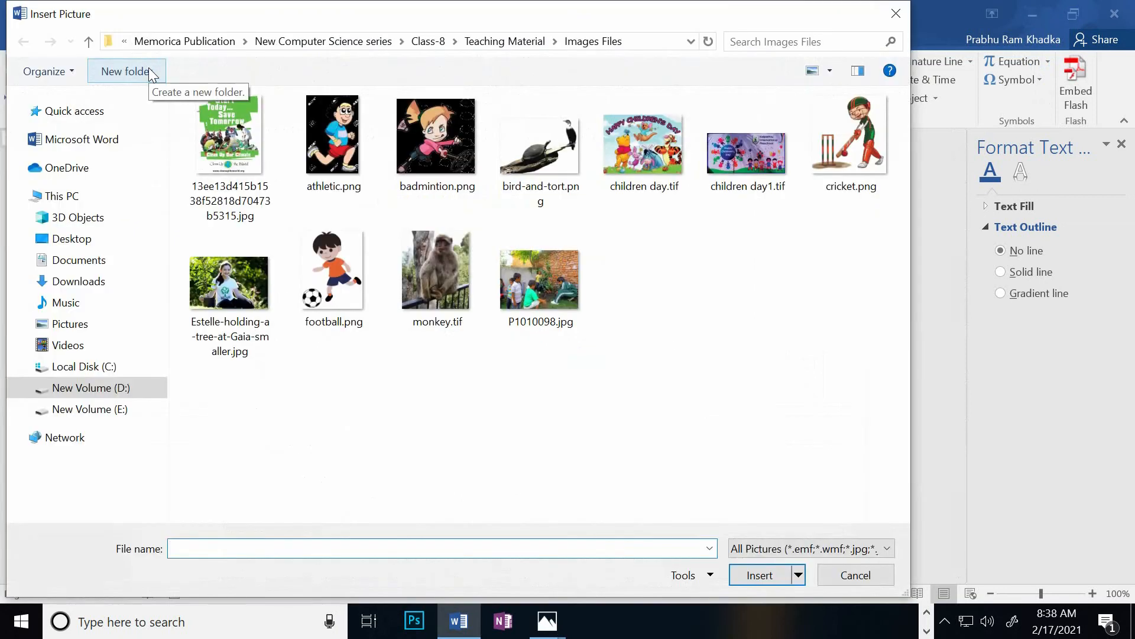
{"action": "left_click", "coordinate": [722, 201]}
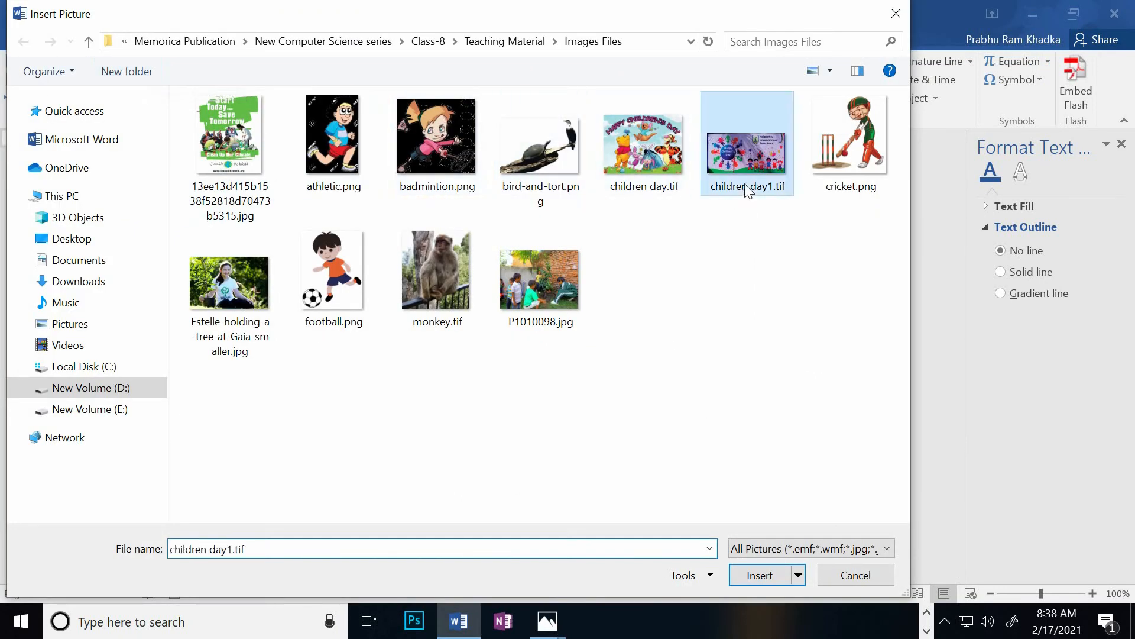
{"action": "left_click", "coordinate": [760, 576]}
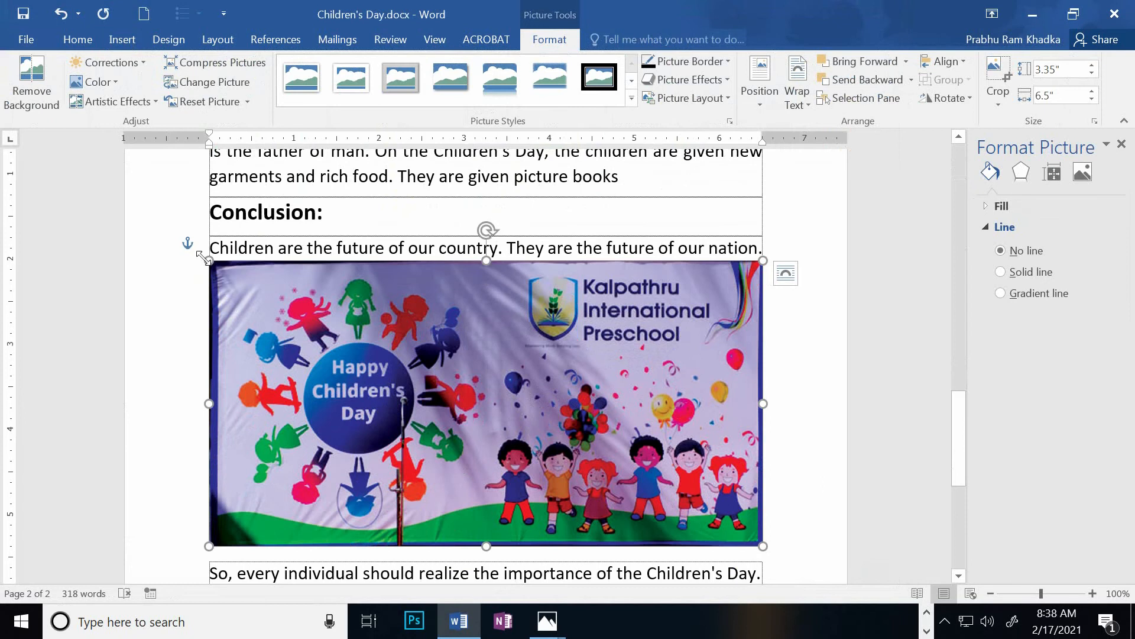
Shrink the inserted banner picture to about 2.37" by 3.75" and place it at the right side of the Introduction paragraph
{"action": "left_click_drag", "start_coordinate": [202, 256], "coordinate": [493, 376]}
{"action": "left_click_drag", "start_coordinate": [600, 429], "coordinate": [572, 241]}
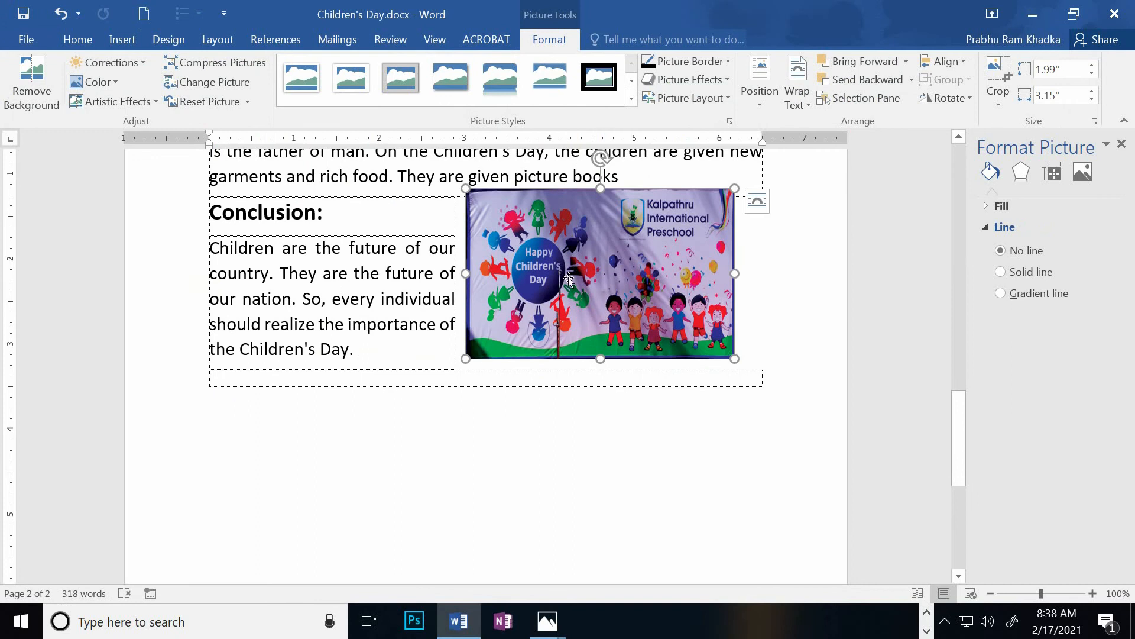
{"action": "scroll", "coordinate": [569, 276], "scroll_direction": "up", "scroll_amount": 5}
{"action": "left_click_drag", "start_coordinate": [626, 550], "coordinate": [714, 299]}
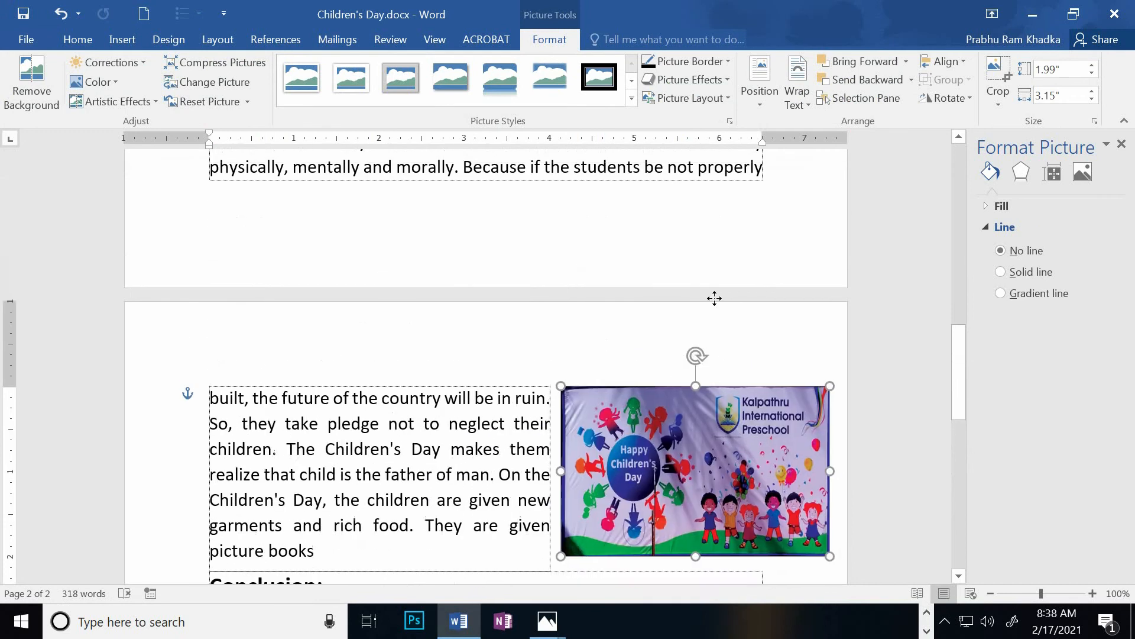
{"action": "left_click_drag", "start_coordinate": [498, 417], "coordinate": [474, 451]}
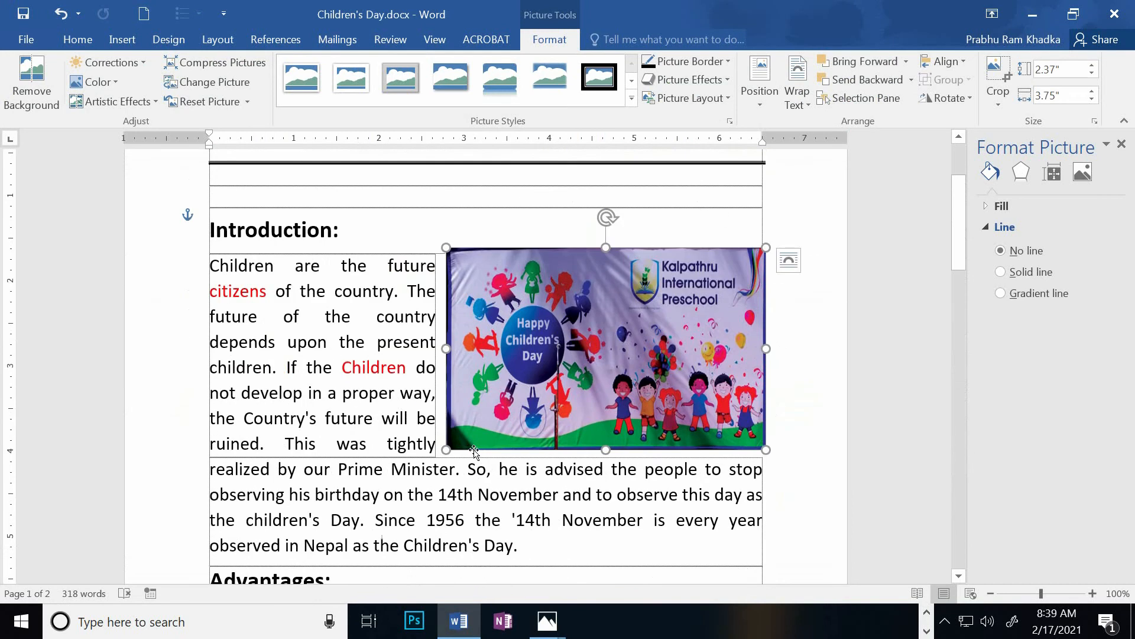
Insert the picture "children day.tif" under "How this day is observed?" and shrink it to sit at the paragraph's right side
{"action": "scroll", "coordinate": [471, 451], "scroll_direction": "down", "scroll_amount": 3}
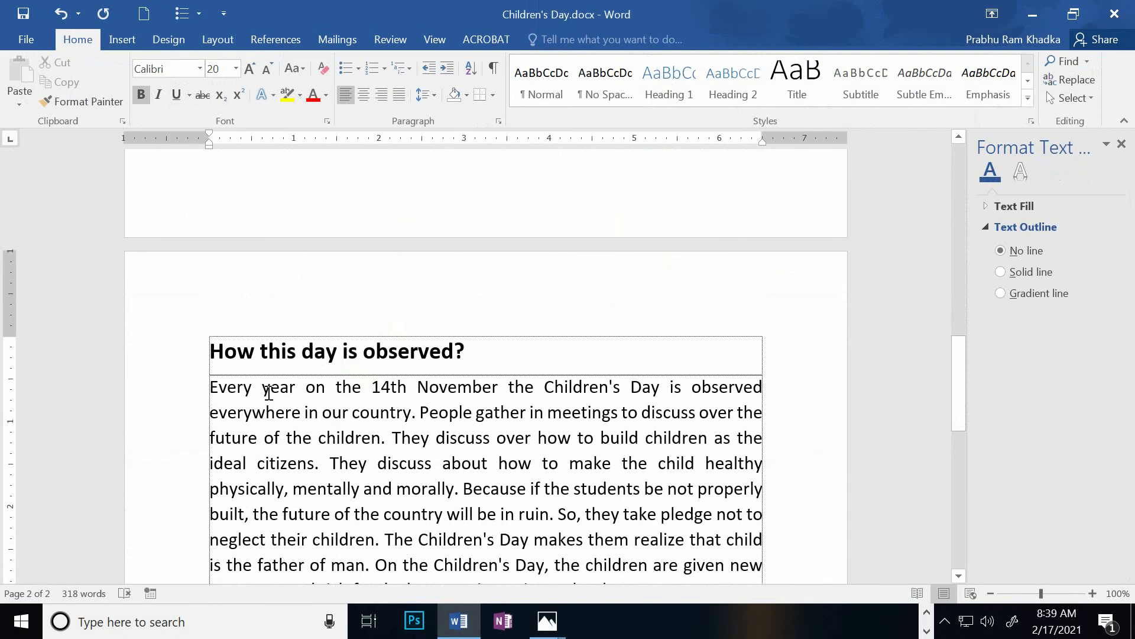
{"action": "scroll", "coordinate": [292, 459], "scroll_direction": "down", "scroll_amount": 3}
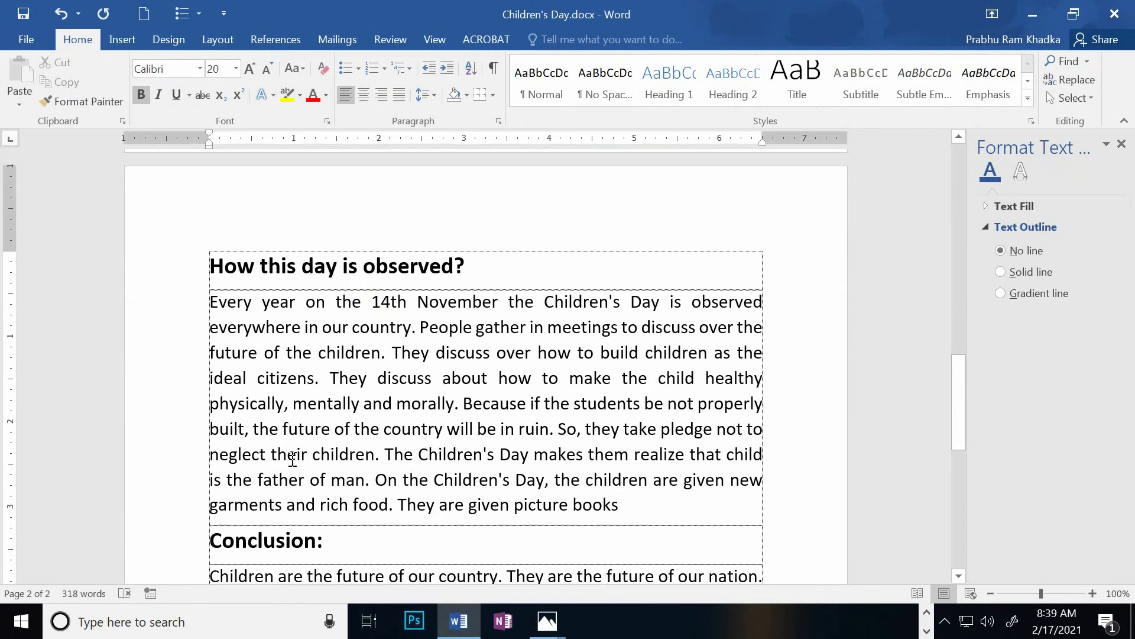
{"action": "scroll", "coordinate": [294, 465], "scroll_direction": "down", "scroll_amount": 2}
{"action": "scroll", "coordinate": [223, 264], "scroll_direction": "up", "scroll_amount": 3}
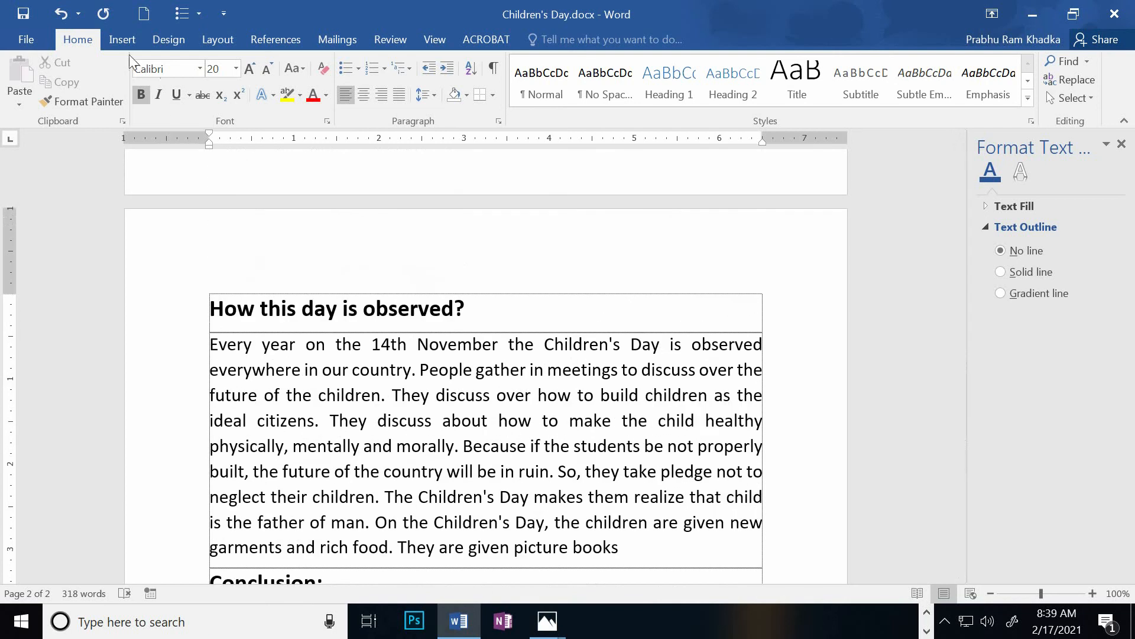
{"action": "left_click", "coordinate": [116, 42]}
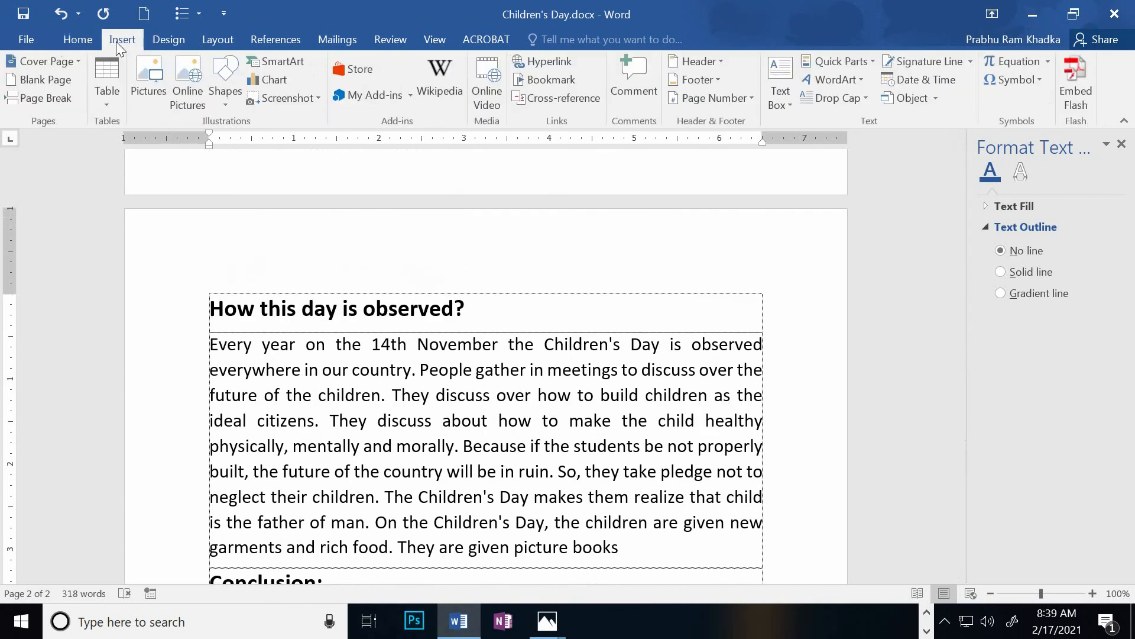
{"action": "left_click", "coordinate": [143, 77]}
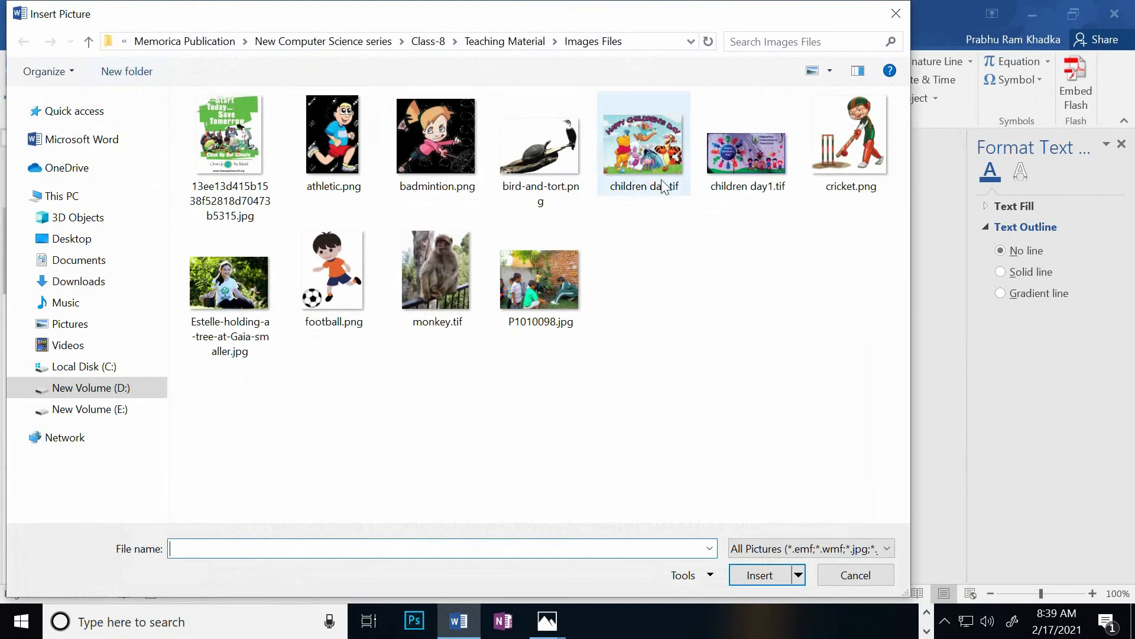
{"action": "left_click", "coordinate": [681, 195]}
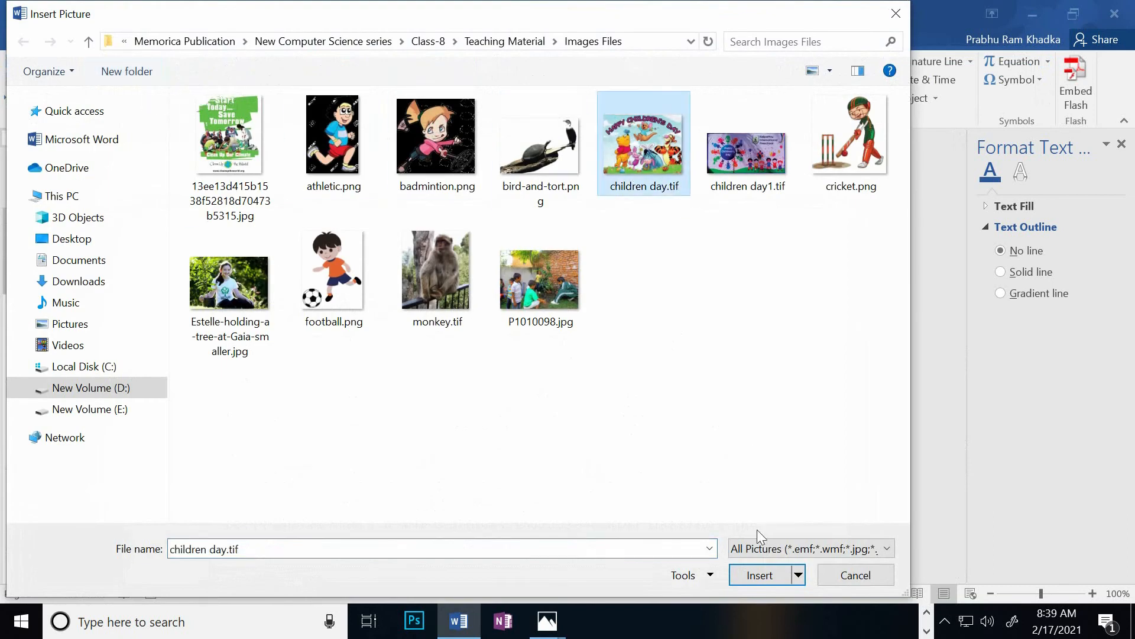
{"action": "left_click", "coordinate": [763, 580]}
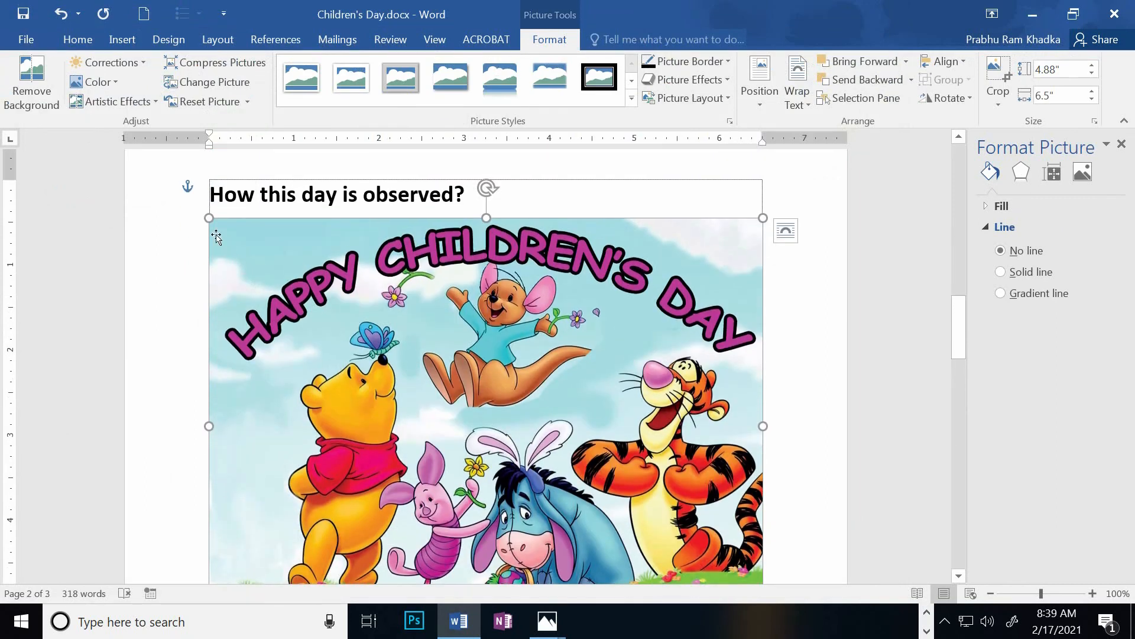
{"action": "left_click_drag", "start_coordinate": [207, 215], "coordinate": [470, 414]}
Review the red words in the body paragraphs, from Introduction through "How this day is observed?"
{"action": "scroll", "coordinate": [498, 519], "scroll_direction": "up", "scroll_amount": 2}
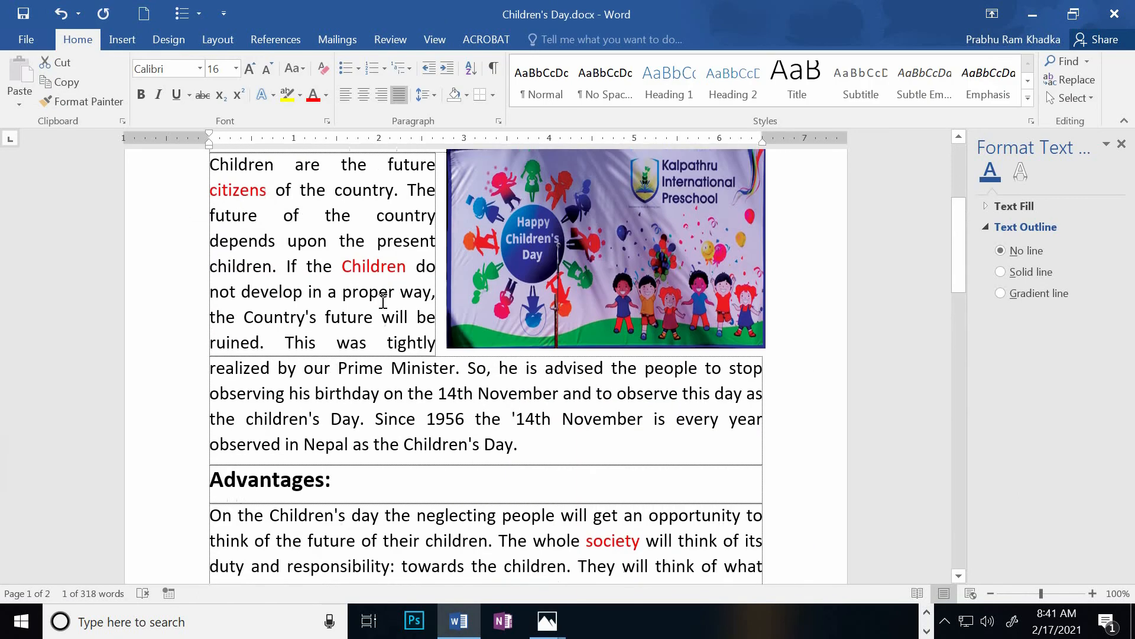
{"action": "scroll", "coordinate": [381, 299], "scroll_direction": "up", "scroll_amount": 1}
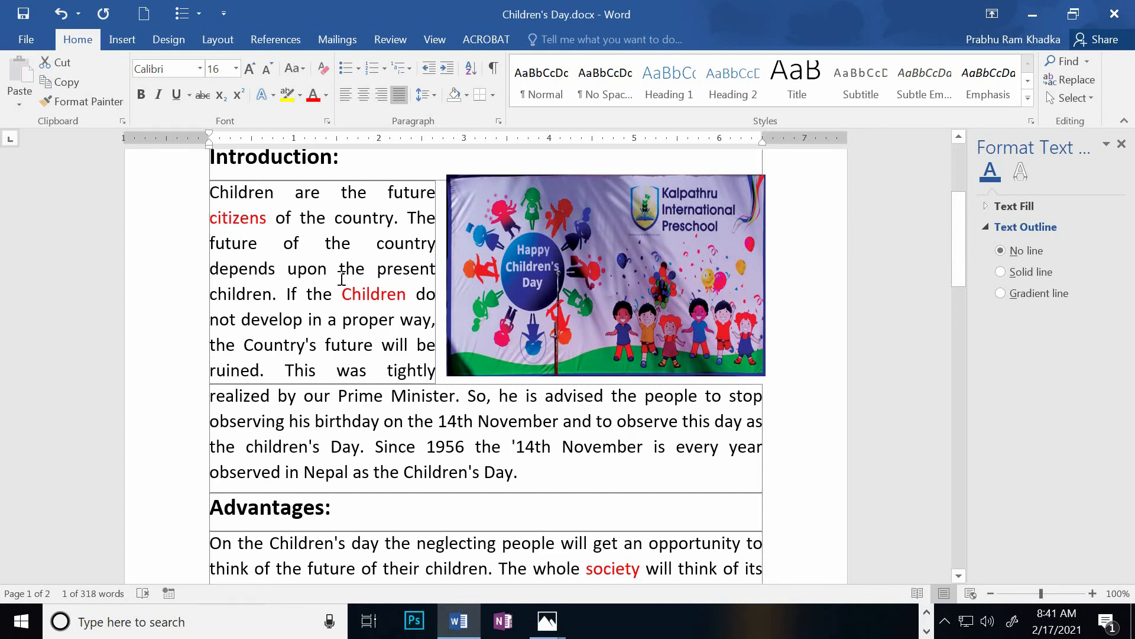
{"action": "scroll", "coordinate": [616, 438], "scroll_direction": "down", "scroll_amount": 10}
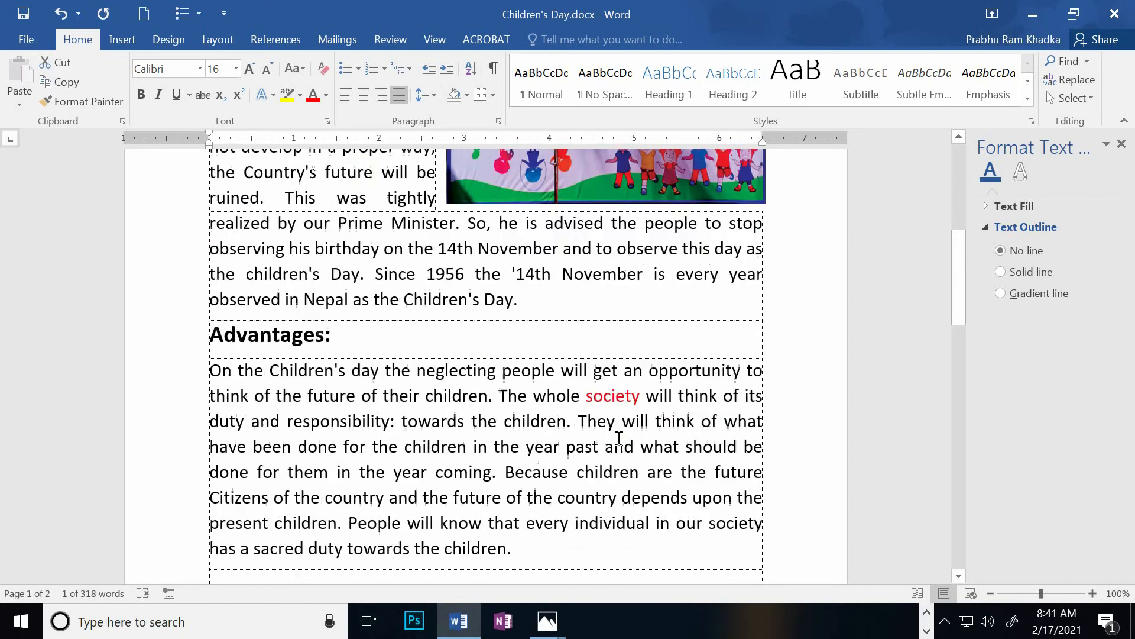
{"action": "scroll", "coordinate": [618, 441], "scroll_direction": "down", "scroll_amount": 5}
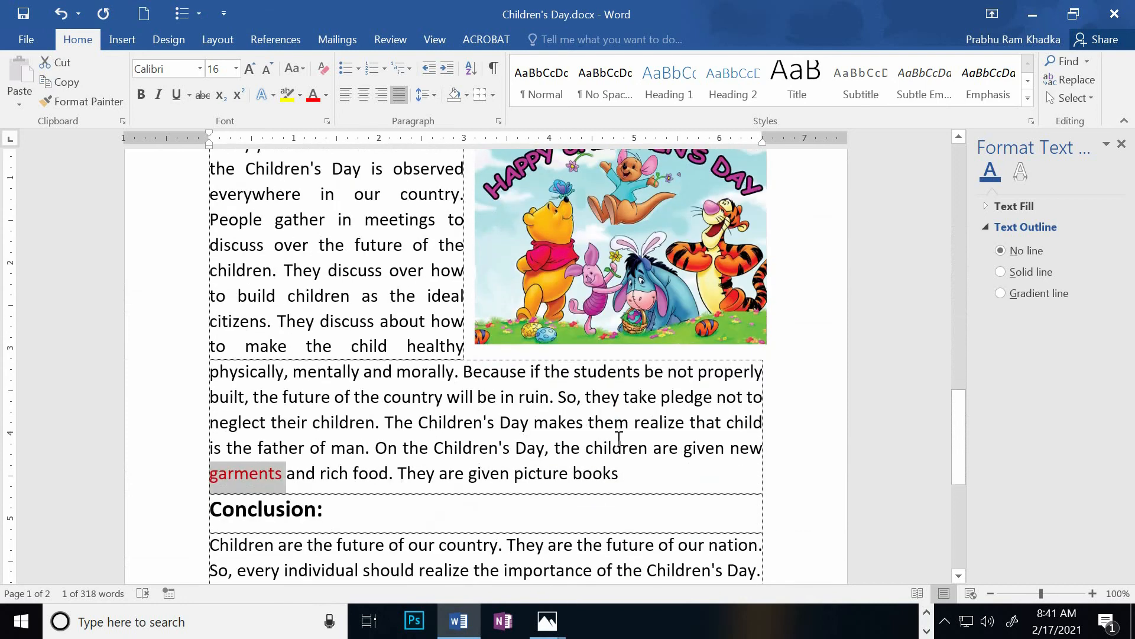
{"action": "left_click", "coordinate": [244, 473]}
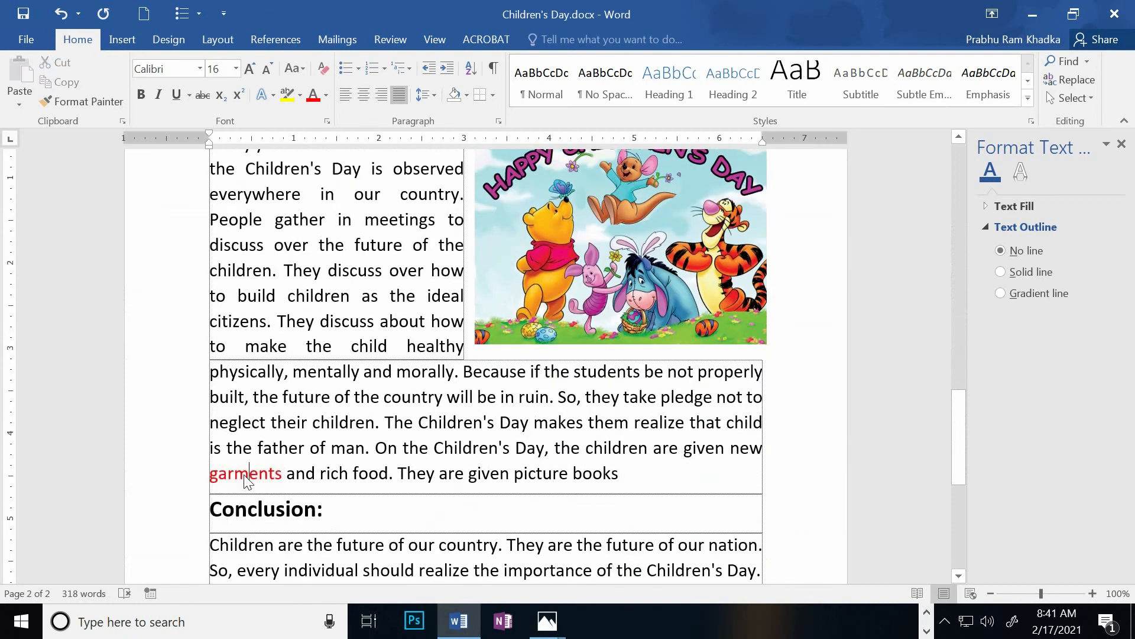
{"action": "scroll", "coordinate": [244, 479], "scroll_direction": "up", "scroll_amount": 10}
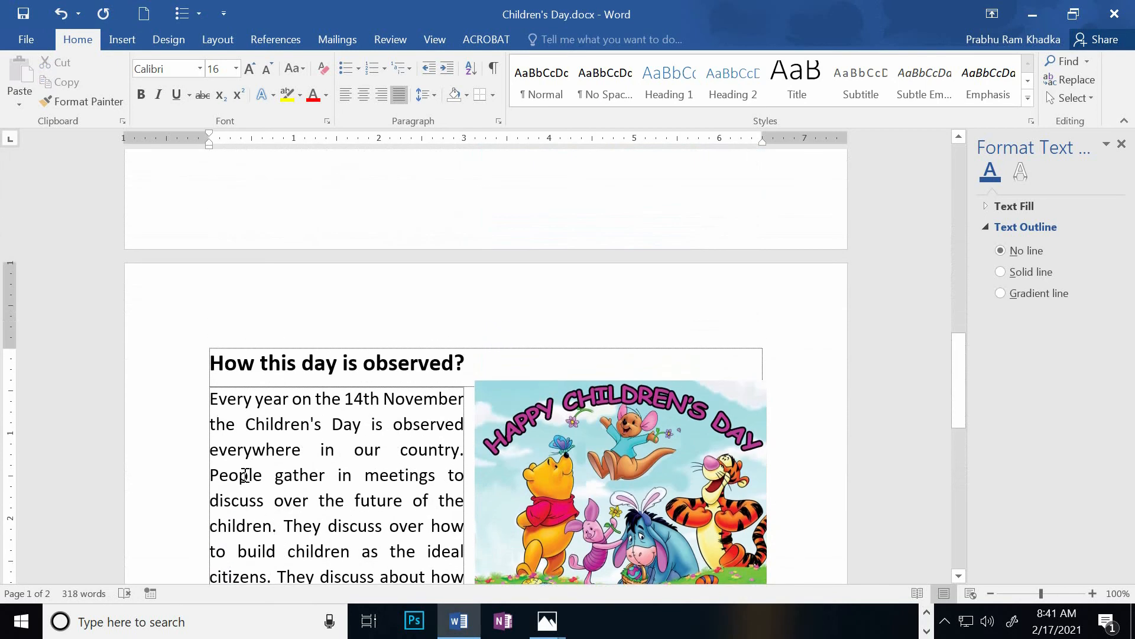
{"action": "scroll", "coordinate": [246, 475], "scroll_direction": "up", "scroll_amount": 4}
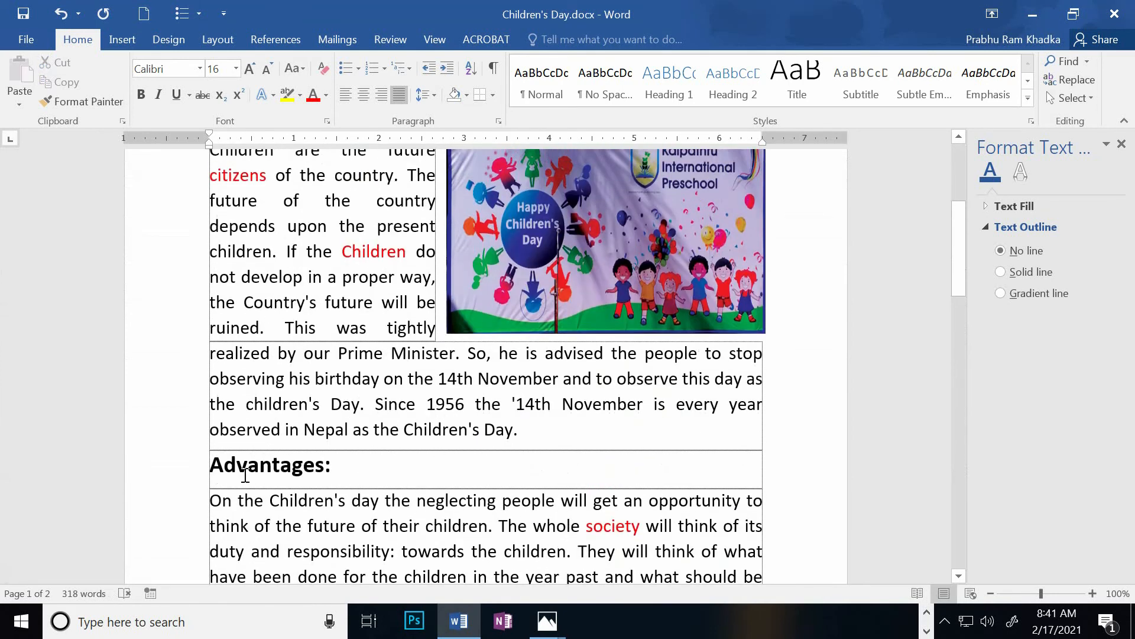
{"action": "scroll", "coordinate": [245, 474], "scroll_direction": "up", "scroll_amount": 1}
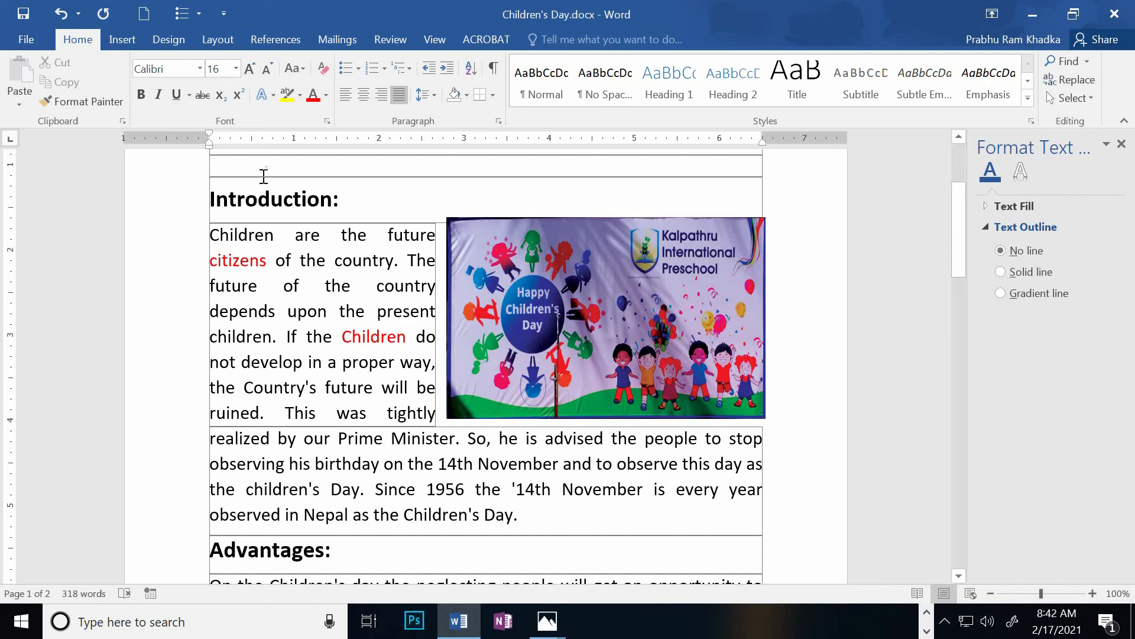
Add a footnote to the red word "citizens" in the Introduction paragraph reading "Person who is the permanent residency of the country."
{"action": "left_click", "coordinate": [264, 40]}
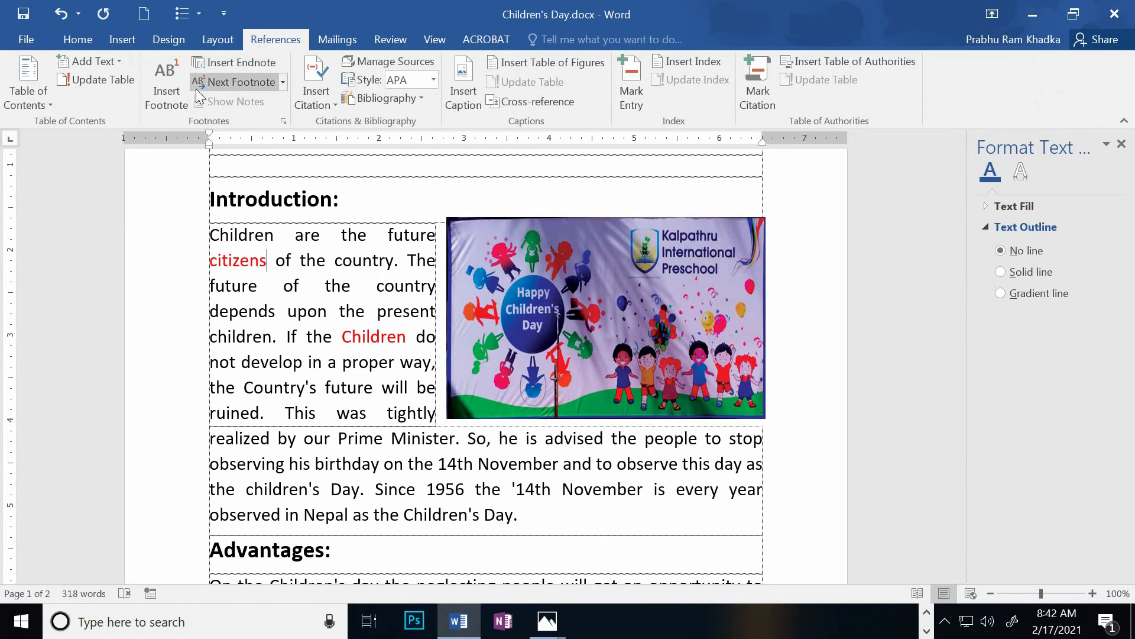
{"action": "left_click", "coordinate": [165, 109]}
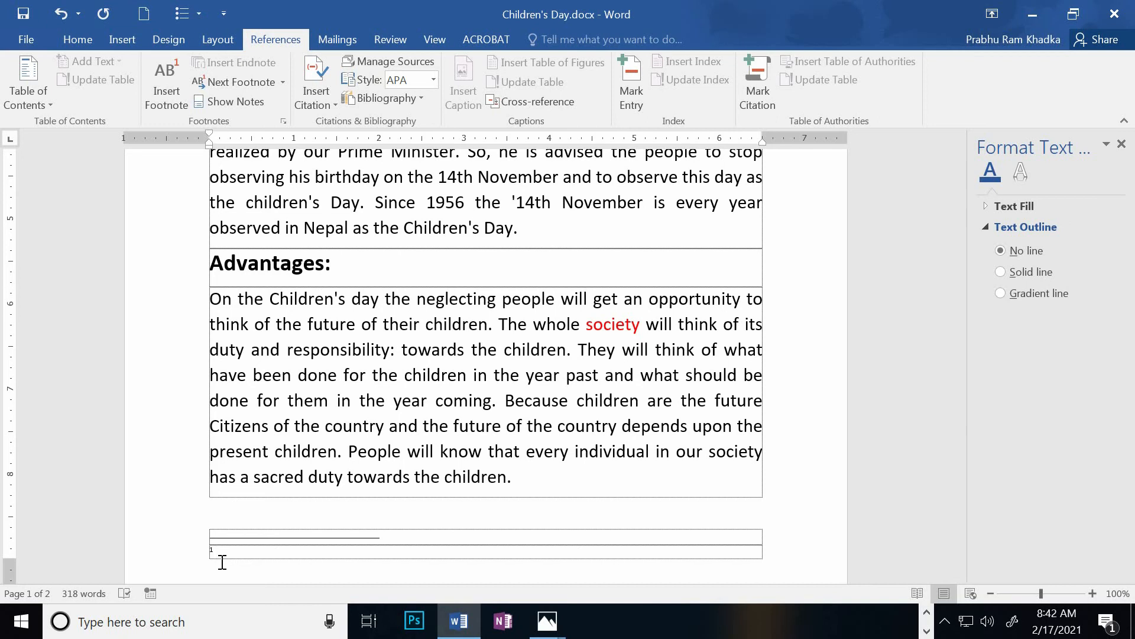
{"action": "type", "text": "Person who is the permanent residency"}
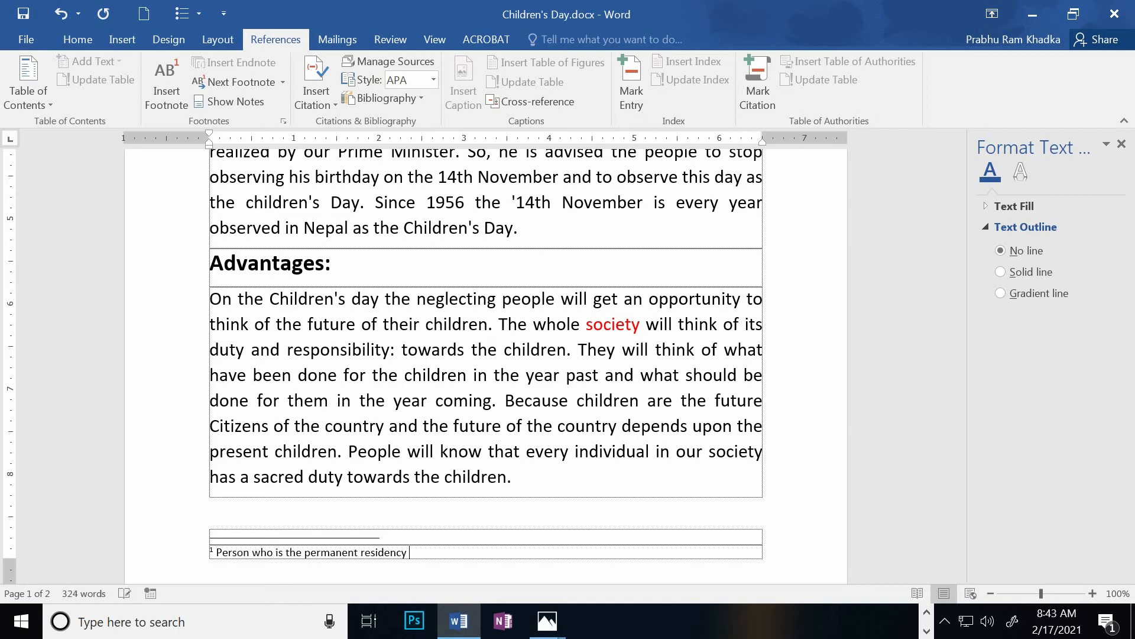
{"action": "type", "text": " of the country."}
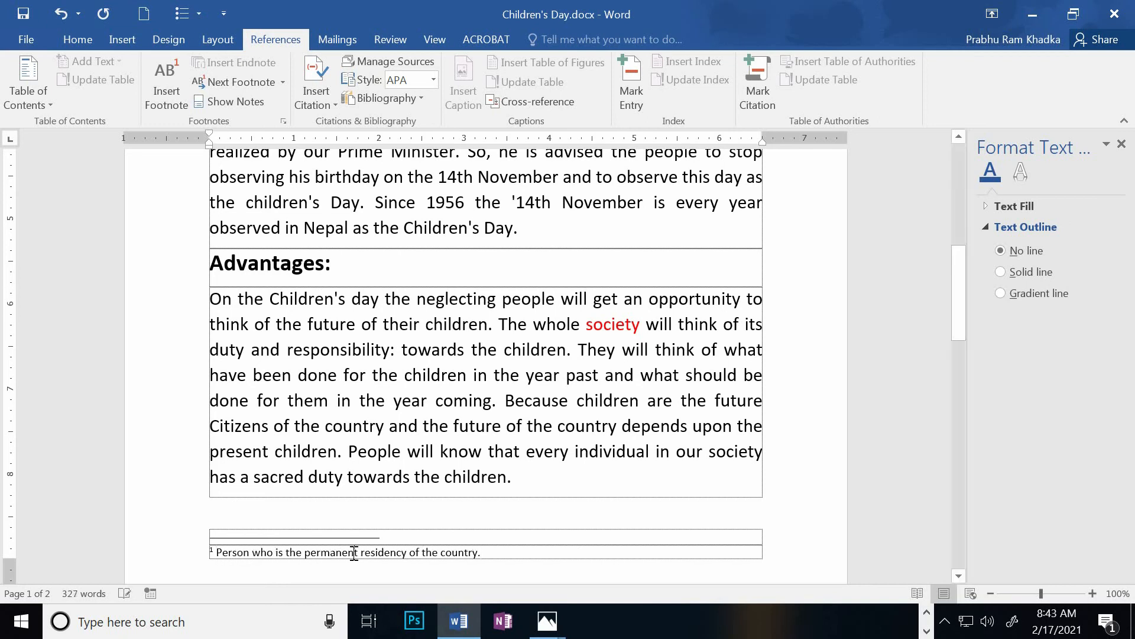
{"action": "left_click", "coordinate": [354, 554]}
{"action": "scroll", "coordinate": [258, 553], "scroll_direction": "up", "scroll_amount": 5}
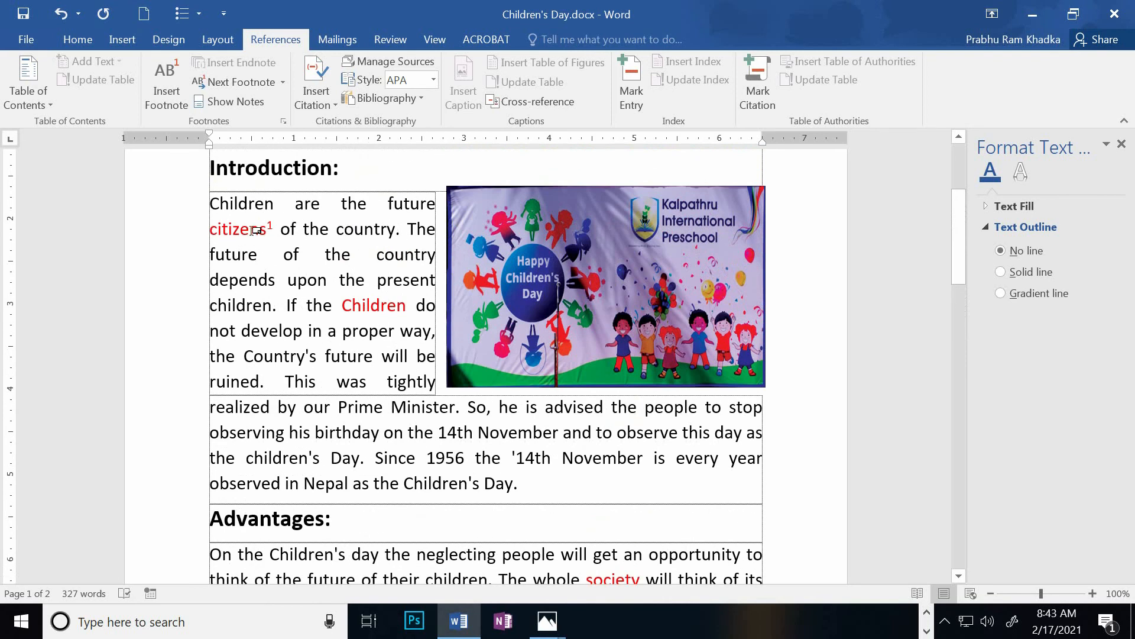
{"action": "mouse_move", "coordinate": [256, 231]}
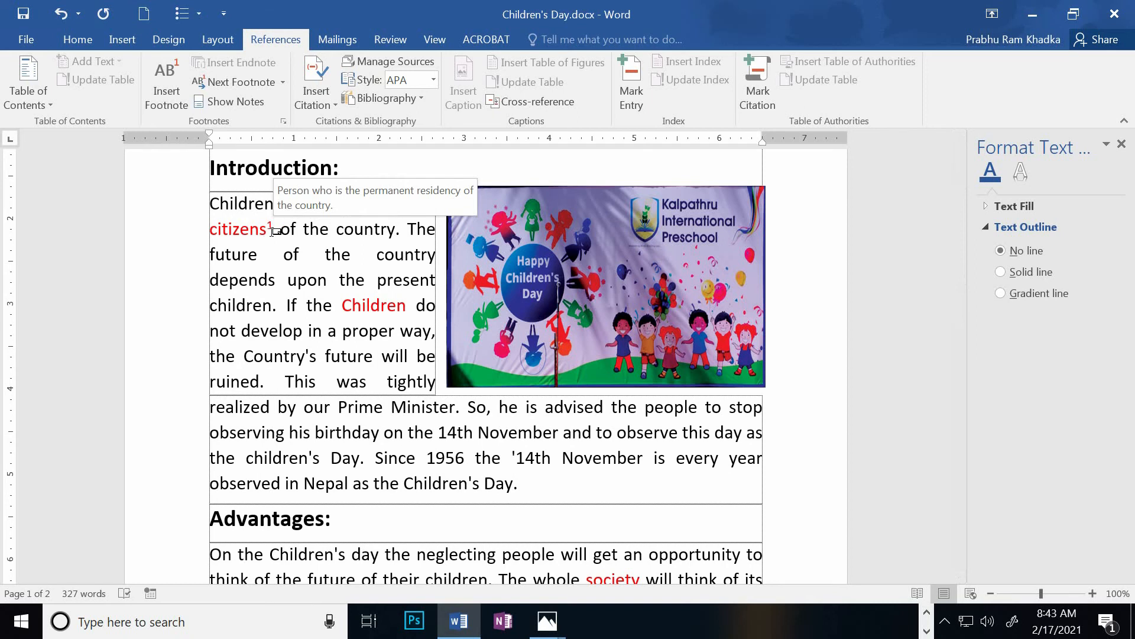
Add a footnote to the red word "Children" in the Introduction paragraph reading "People whose age is below 16."
{"action": "left_click", "coordinate": [406, 303]}
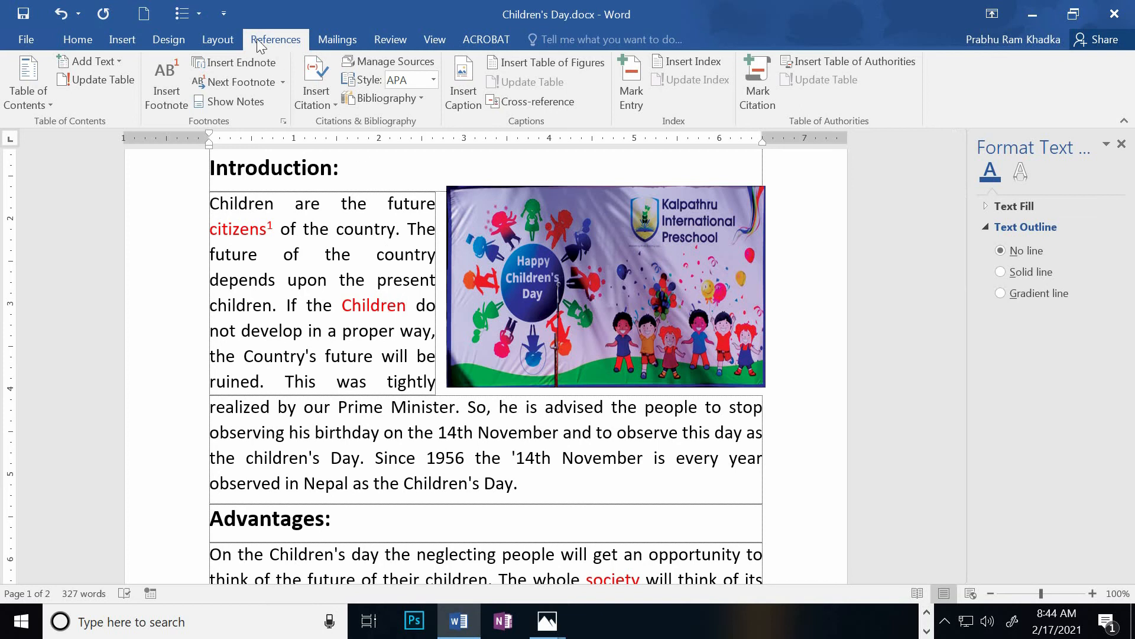
{"action": "left_click", "coordinate": [171, 101]}
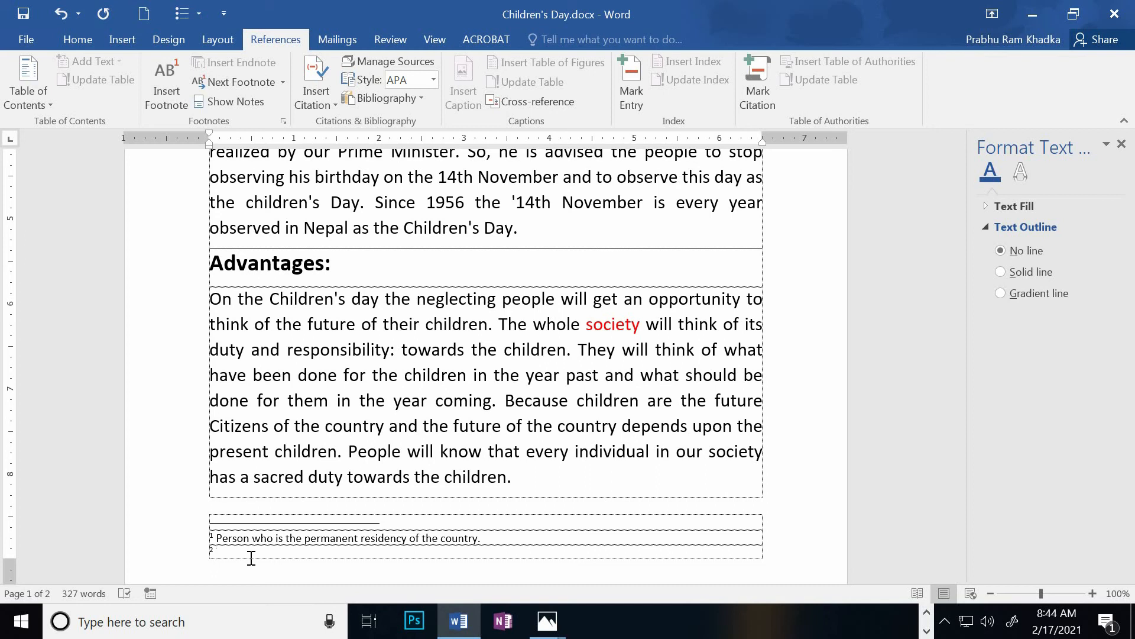
{"action": "type", "text": "People whoe age is below 16."}
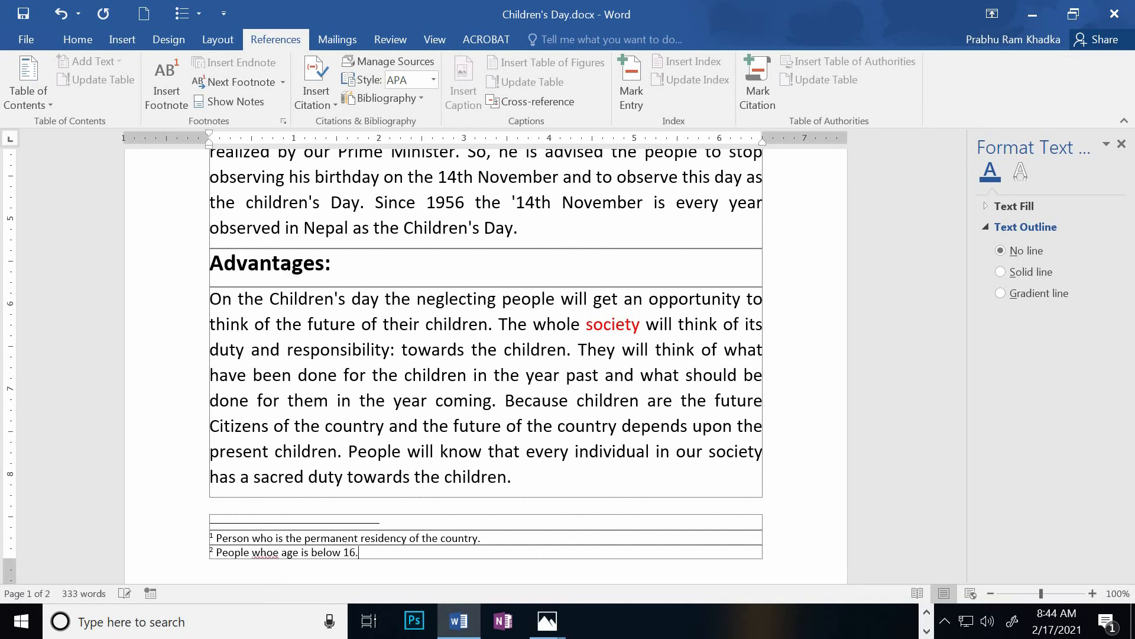
{"action": "right_click", "coordinate": [266, 553]}
{"action": "left_click", "coordinate": [307, 374]}
{"action": "scroll", "coordinate": [376, 463], "scroll_direction": "up", "scroll_amount": 1}
{"action": "scroll", "coordinate": [377, 463], "scroll_direction": "up", "scroll_amount": 3}
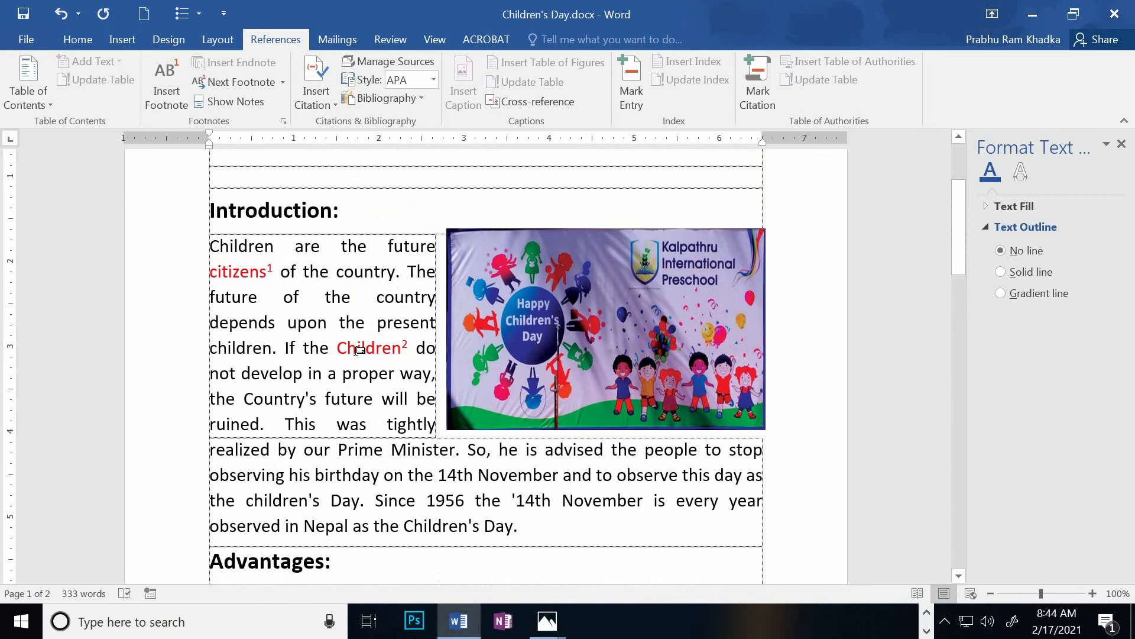
{"action": "mouse_move", "coordinate": [405, 351]}
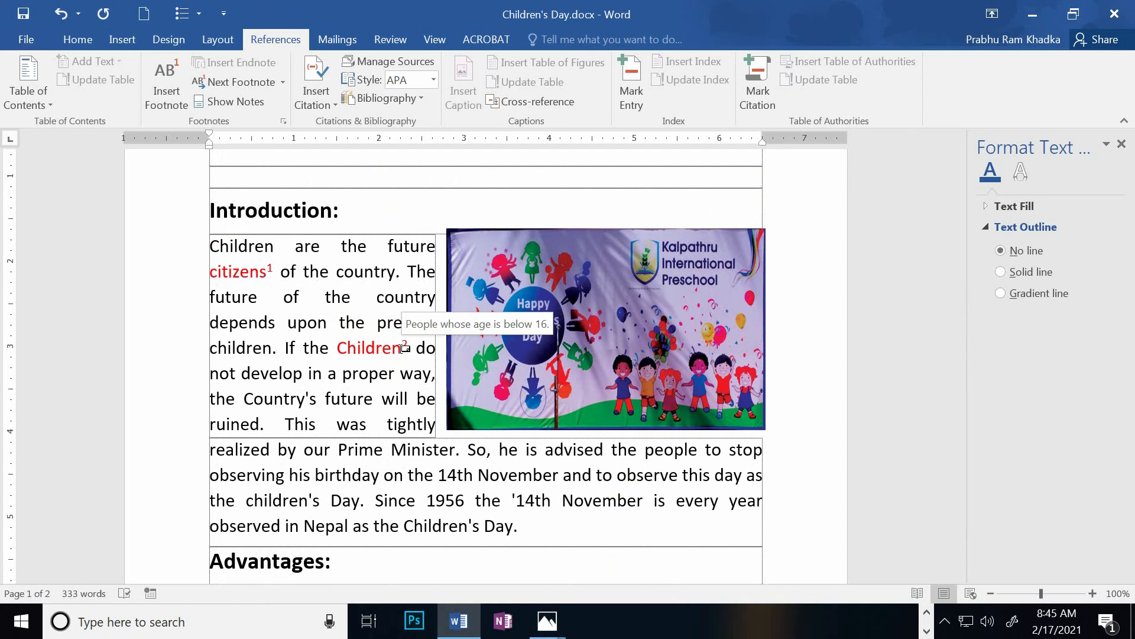
{"action": "scroll", "coordinate": [406, 349], "scroll_direction": "down", "scroll_amount": 5}
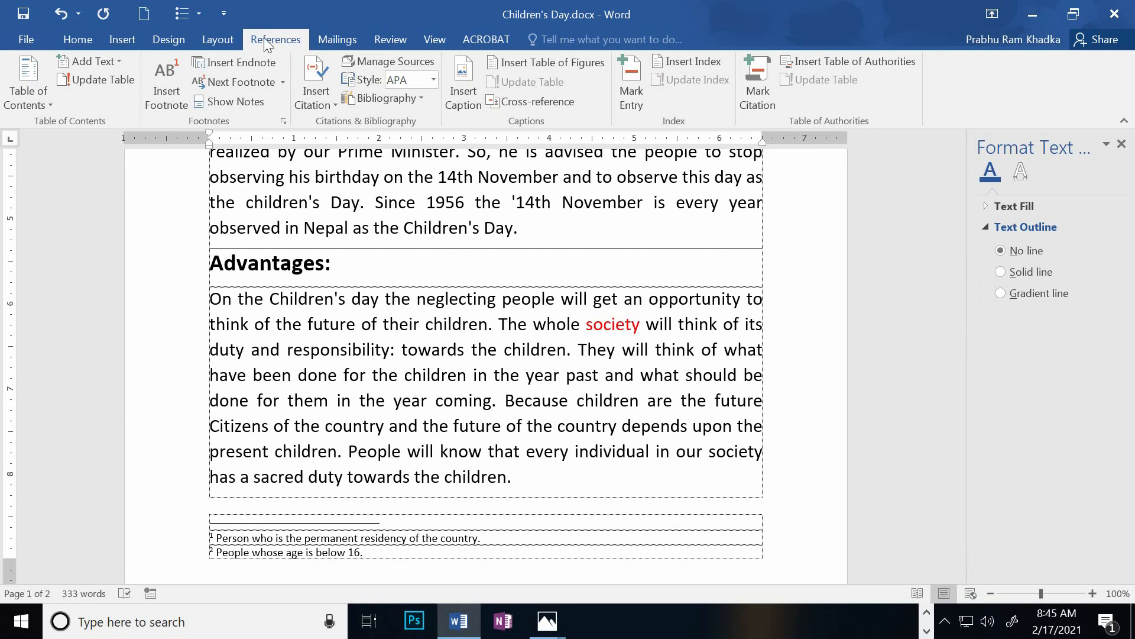
Add a footnote to the red word "society" in the Advantages paragraph reading "Our neighborhood where we adopt forever from childhood."
{"action": "left_click", "coordinate": [168, 87]}
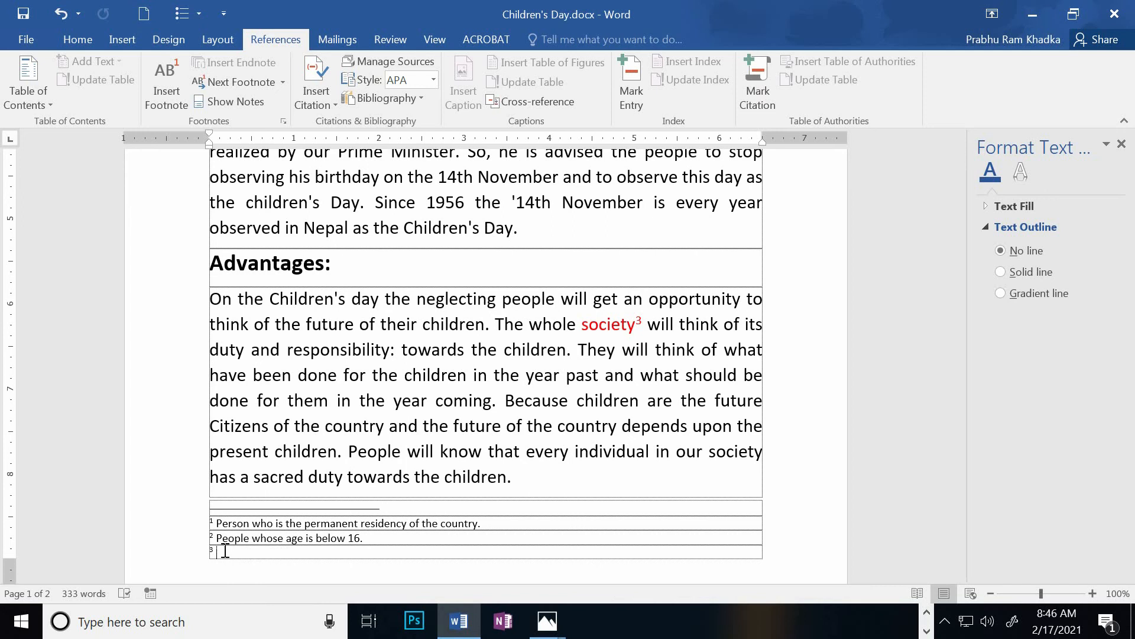
{"action": "type", "text": "Our neighborhood w"}
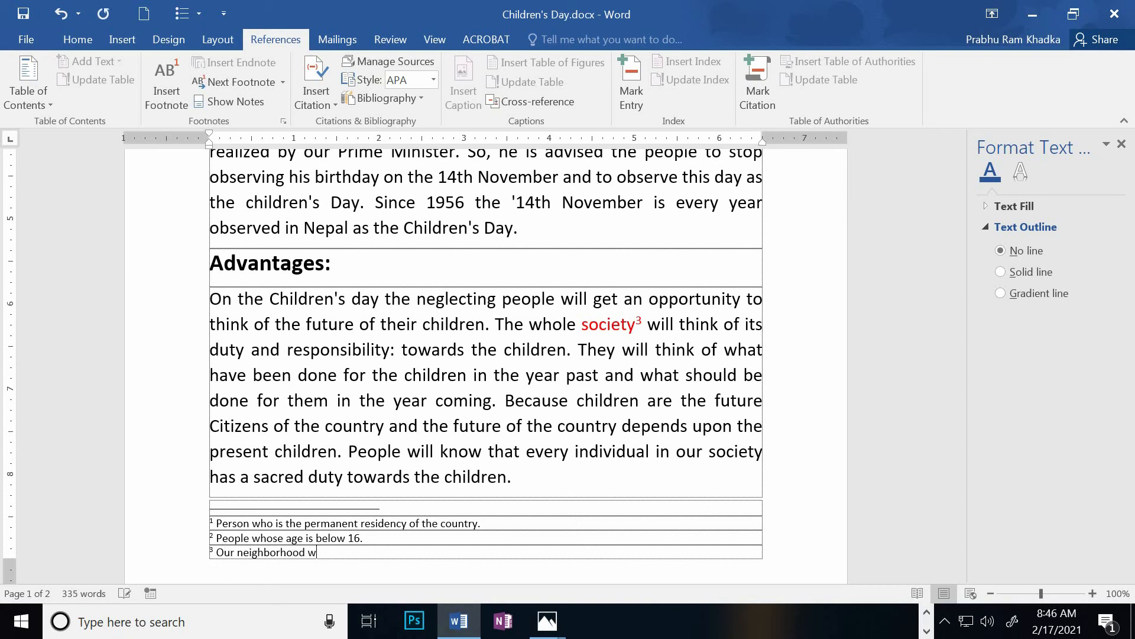
{"action": "type", "text": "here we adopt forever fro"}
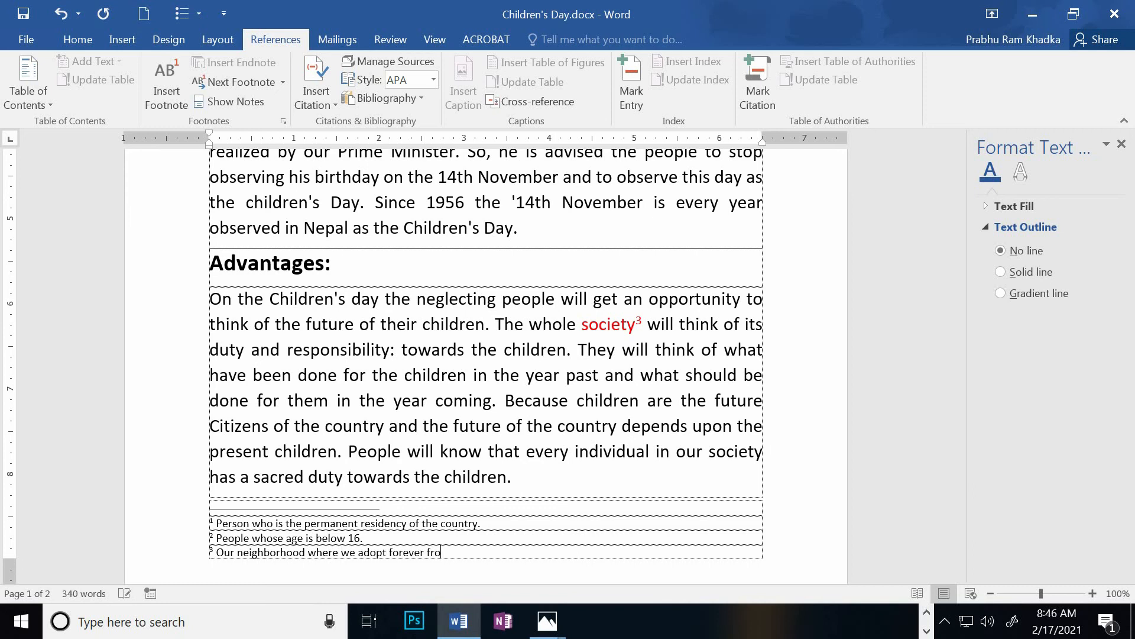
{"action": "type", "text": "m childhood."}
Compare the footnote marks on "society", "Children" and "citizens" with the notes at the foot of the first page
{"action": "scroll", "coordinate": [497, 431], "scroll_direction": "up", "scroll_amount": 2}
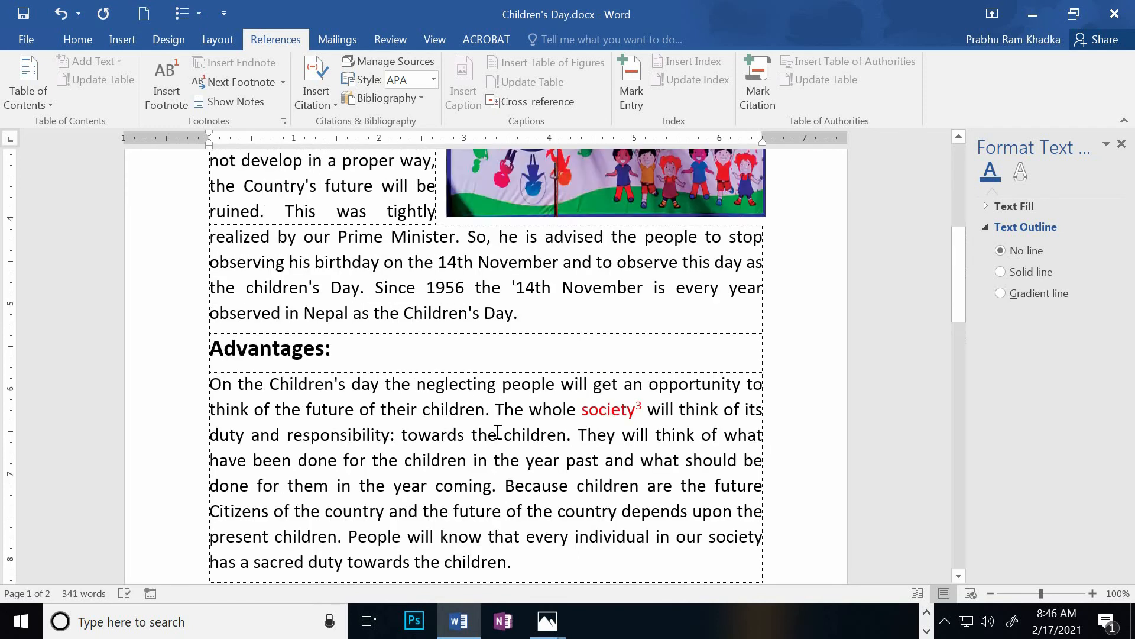
{"action": "scroll", "coordinate": [498, 432], "scroll_direction": "down", "scroll_amount": 3}
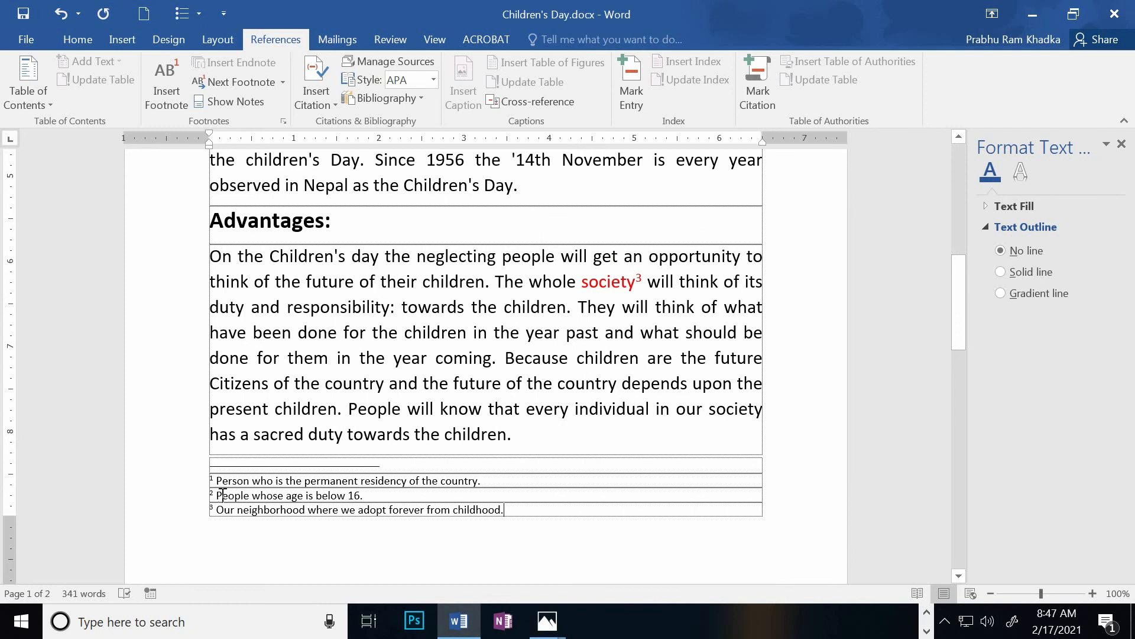
{"action": "scroll", "coordinate": [499, 376], "scroll_direction": "up", "scroll_amount": 1}
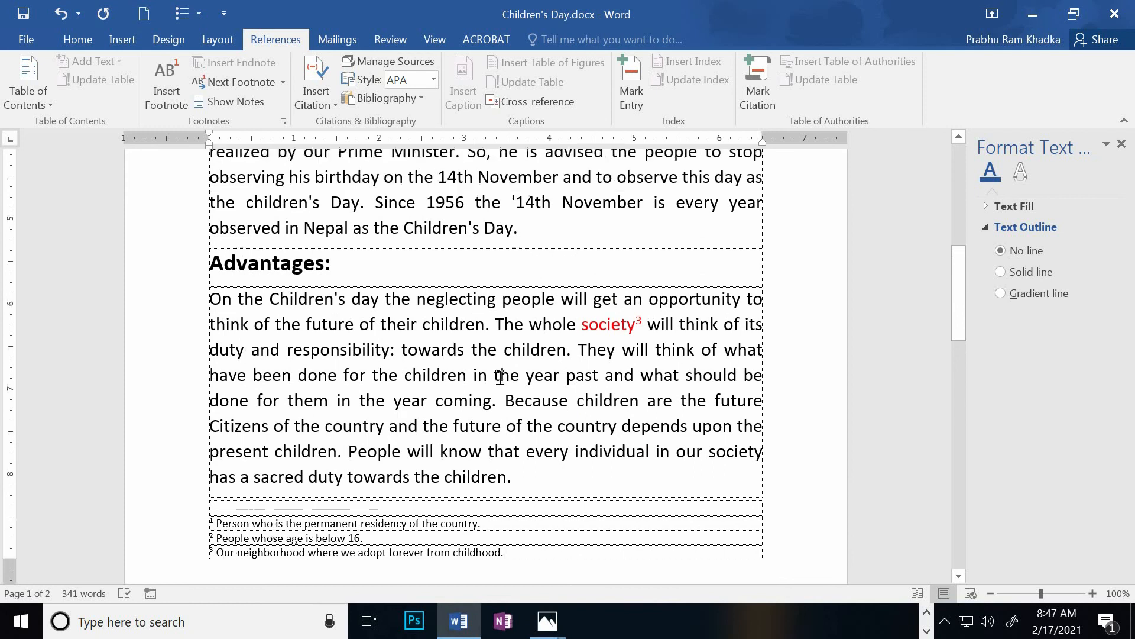
{"action": "scroll", "coordinate": [499, 376], "scroll_direction": "up", "scroll_amount": 3}
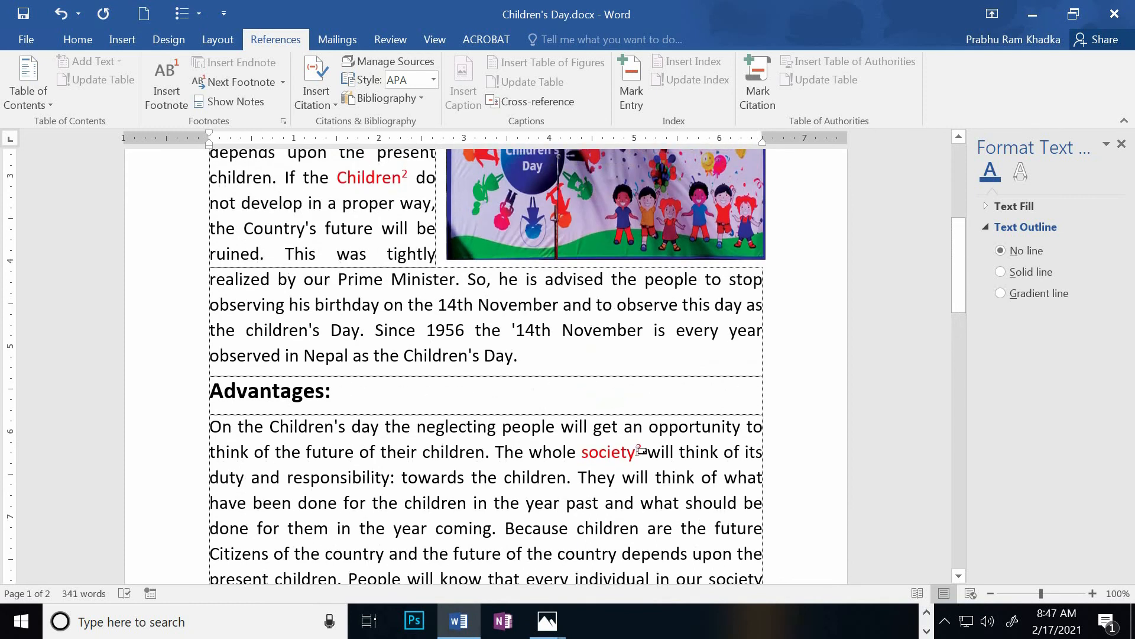
{"action": "scroll", "coordinate": [408, 315], "scroll_direction": "up", "scroll_amount": 3}
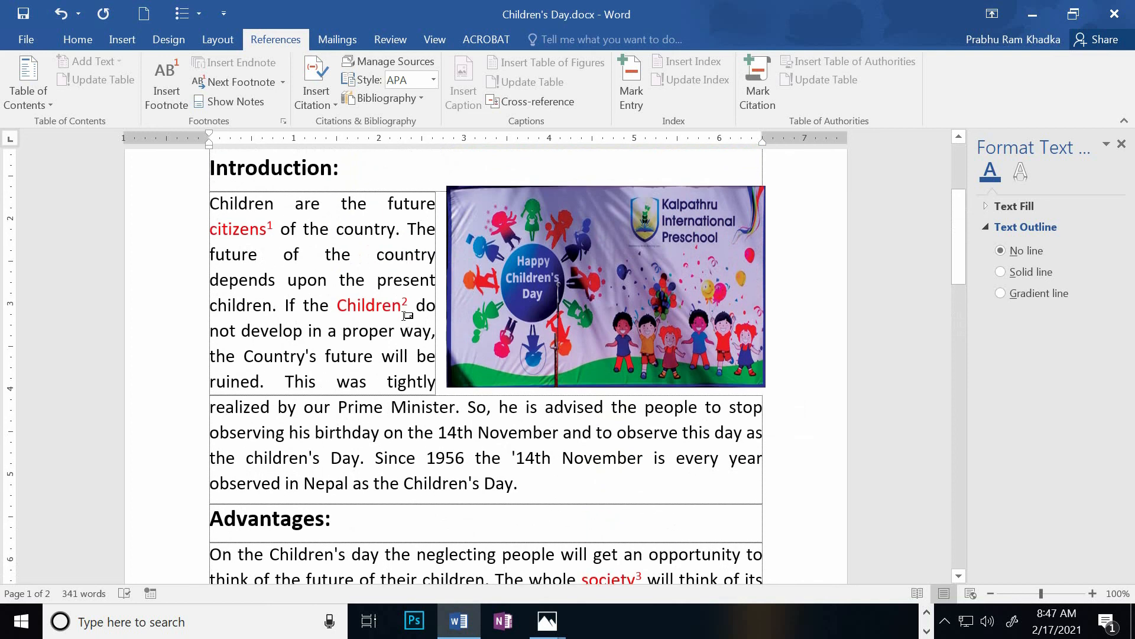
{"action": "scroll", "coordinate": [278, 307], "scroll_direction": "up", "scroll_amount": 2}
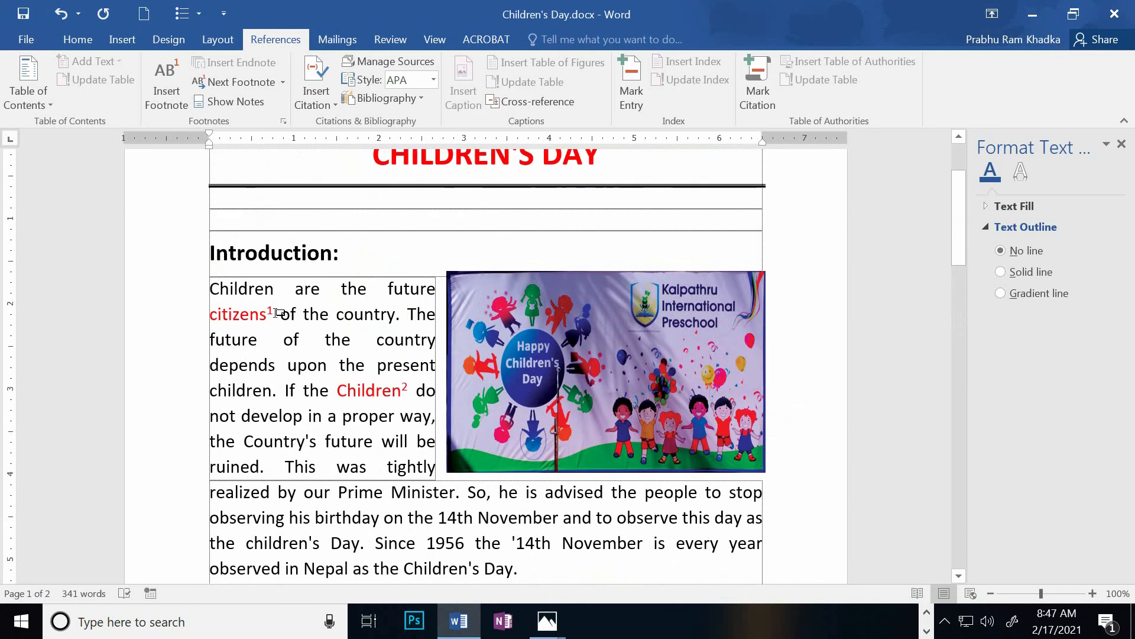
{"action": "scroll", "coordinate": [278, 312], "scroll_direction": "down", "scroll_amount": 8}
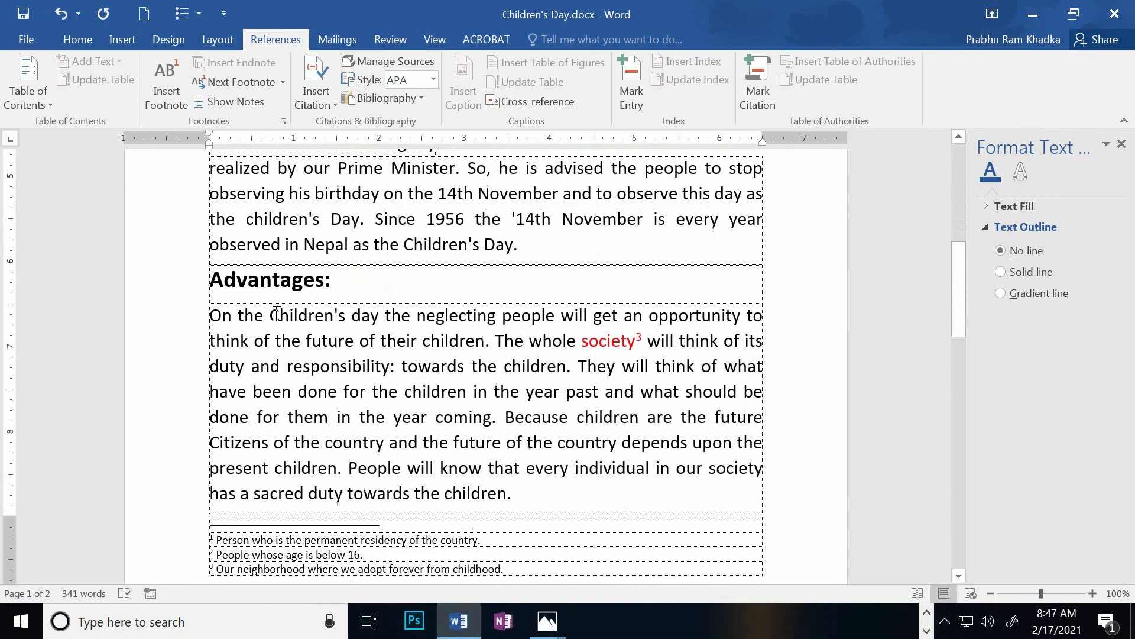
Add a footnote to the red word "garments" under "How this day is observed?" reading "Cloth which is made for wearing."
{"action": "scroll", "coordinate": [276, 313], "scroll_direction": "down", "scroll_amount": 16}
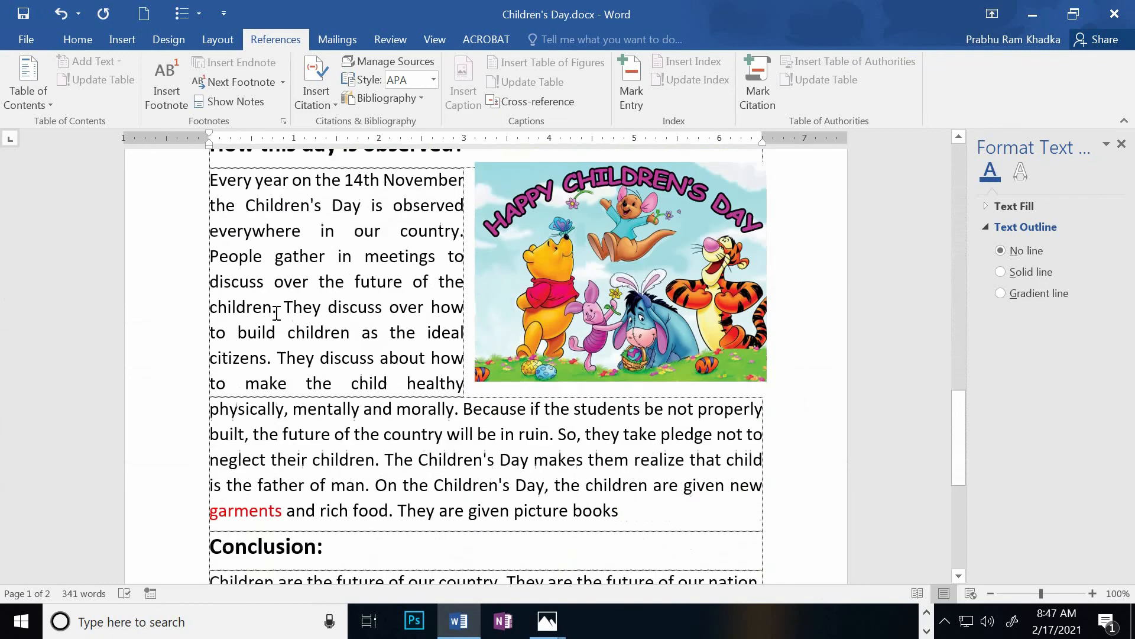
{"action": "scroll", "coordinate": [276, 313], "scroll_direction": "down", "scroll_amount": 1}
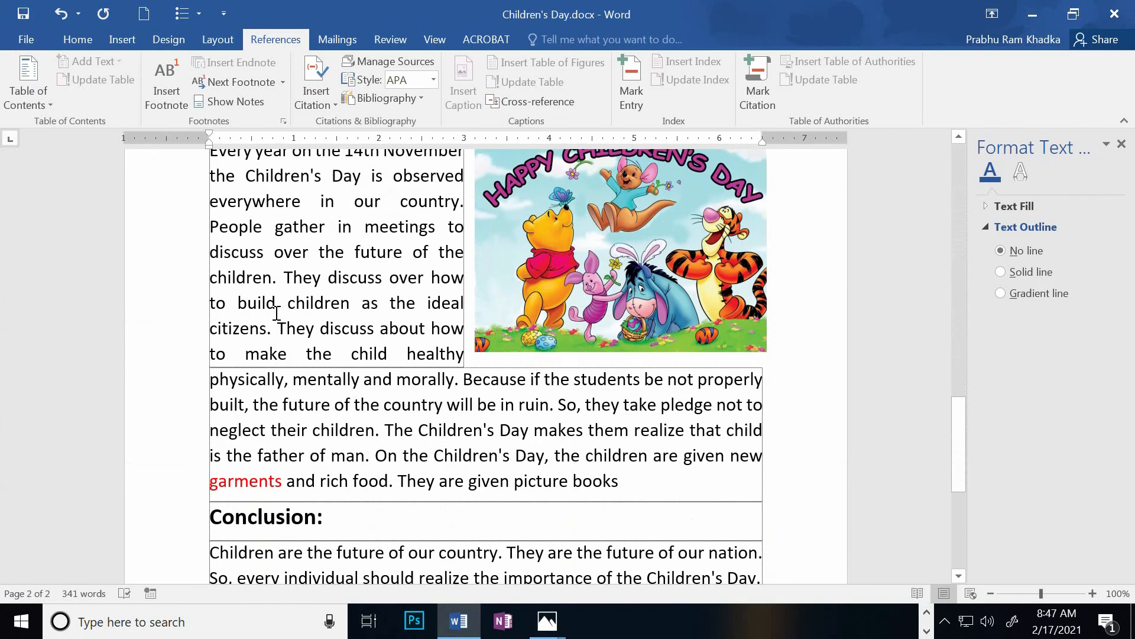
{"action": "left_click", "coordinate": [283, 479]}
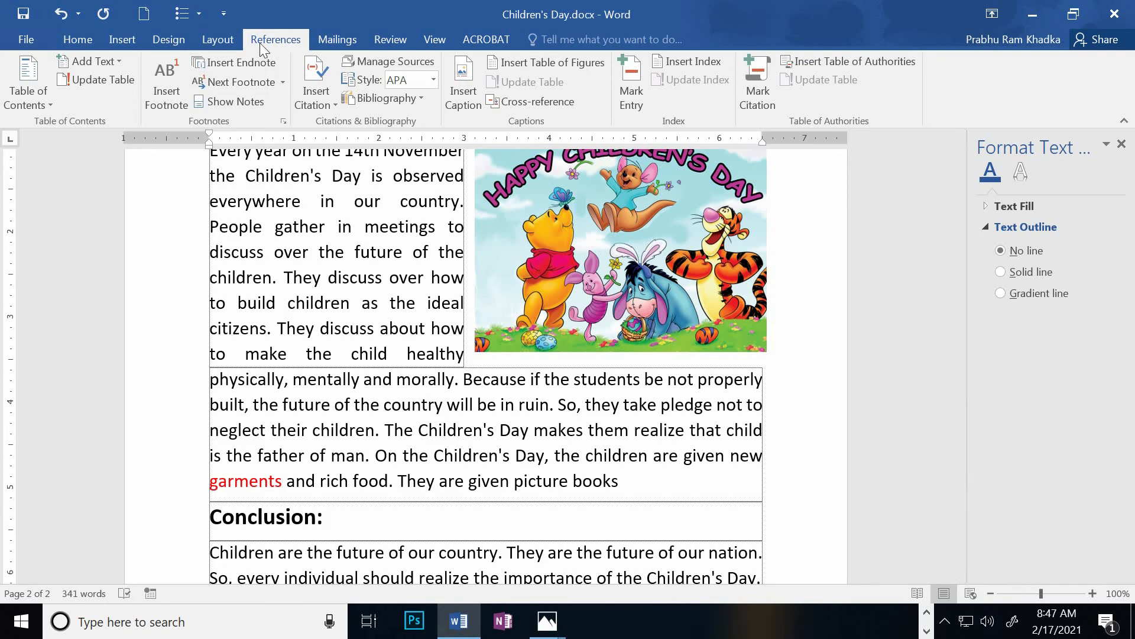
{"action": "left_click", "coordinate": [160, 98]}
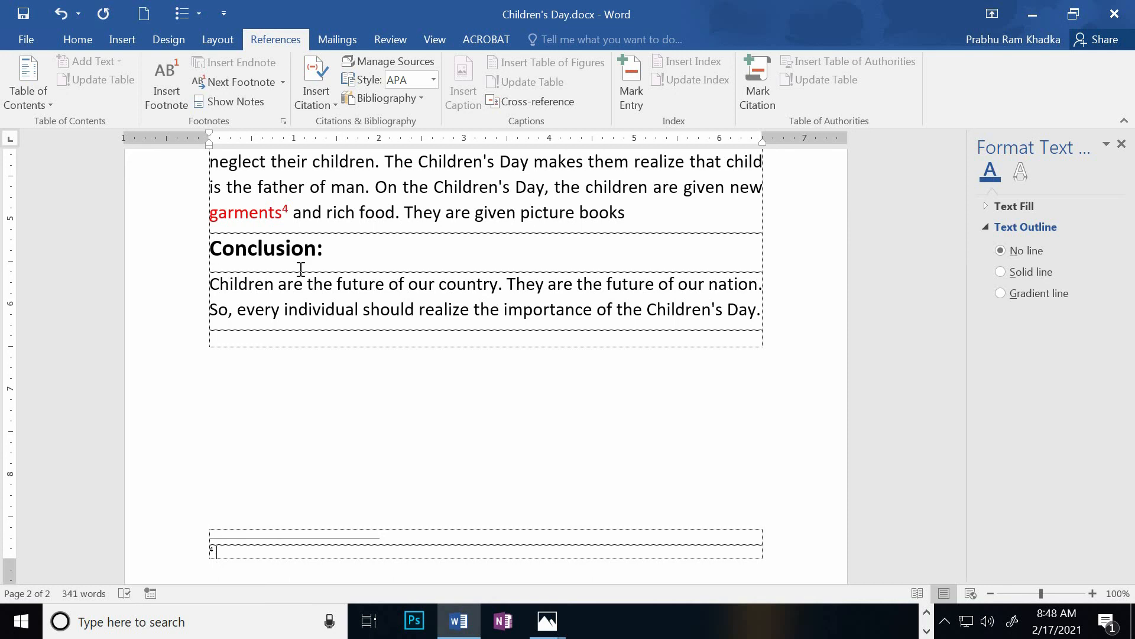
{"action": "type", "text": "Cloth which is made for wearing."}
Undo the last change and delete the footnote mark after the red word "citizens" in the Introduction paragraph
{"action": "scroll", "coordinate": [303, 494], "scroll_direction": "up", "scroll_amount": 6}
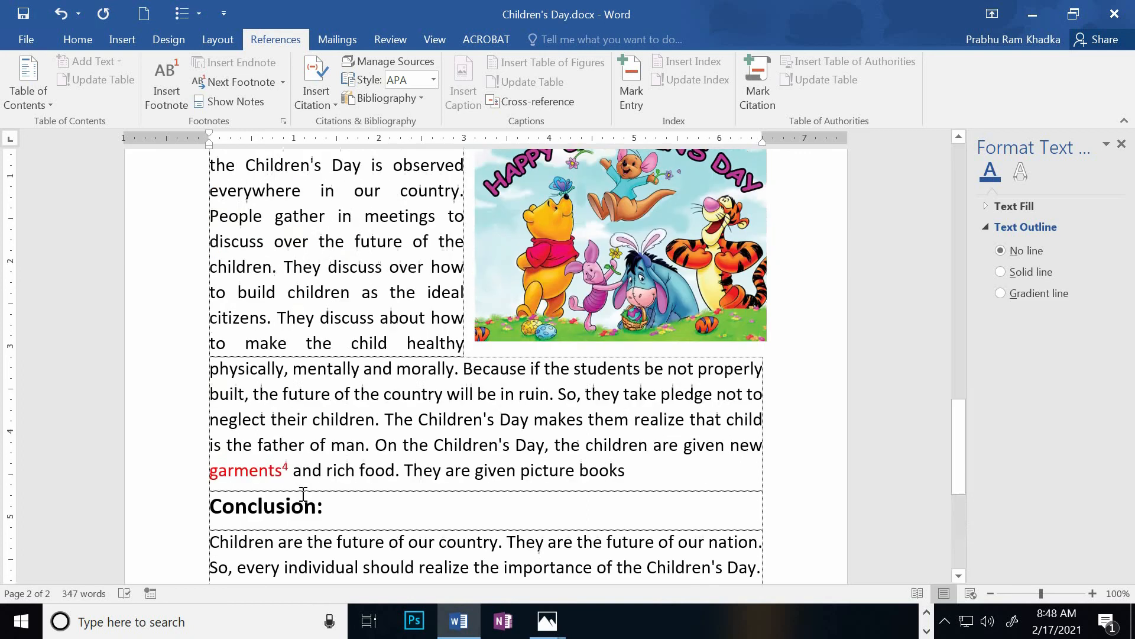
{"action": "scroll", "coordinate": [303, 494], "scroll_direction": "up", "scroll_amount": 8}
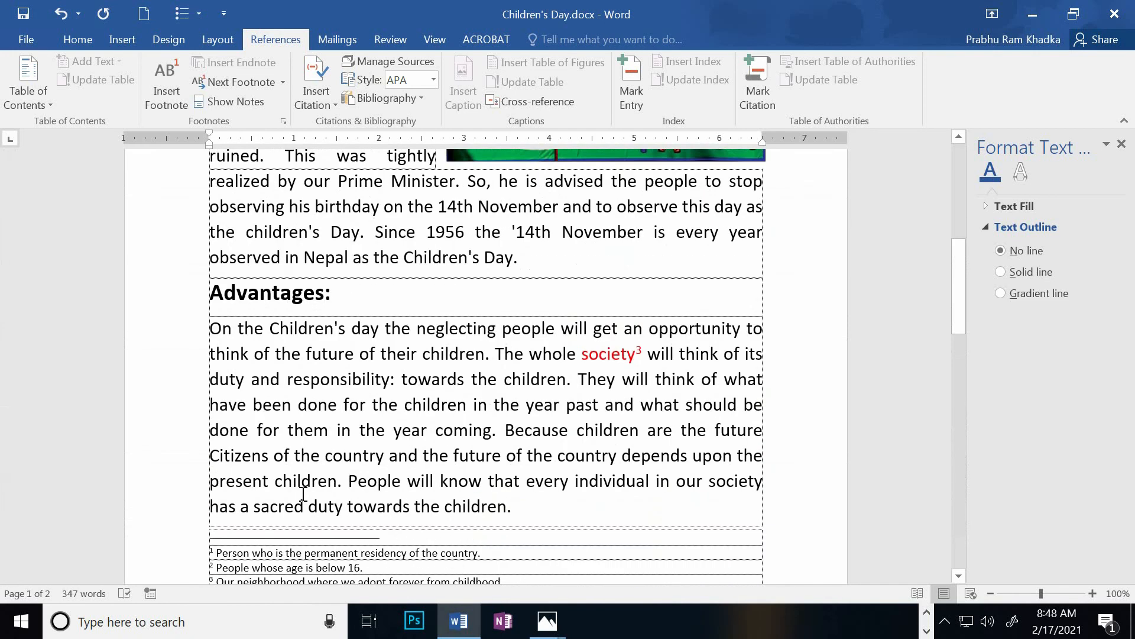
{"action": "scroll", "coordinate": [304, 493], "scroll_direction": "up", "scroll_amount": 1}
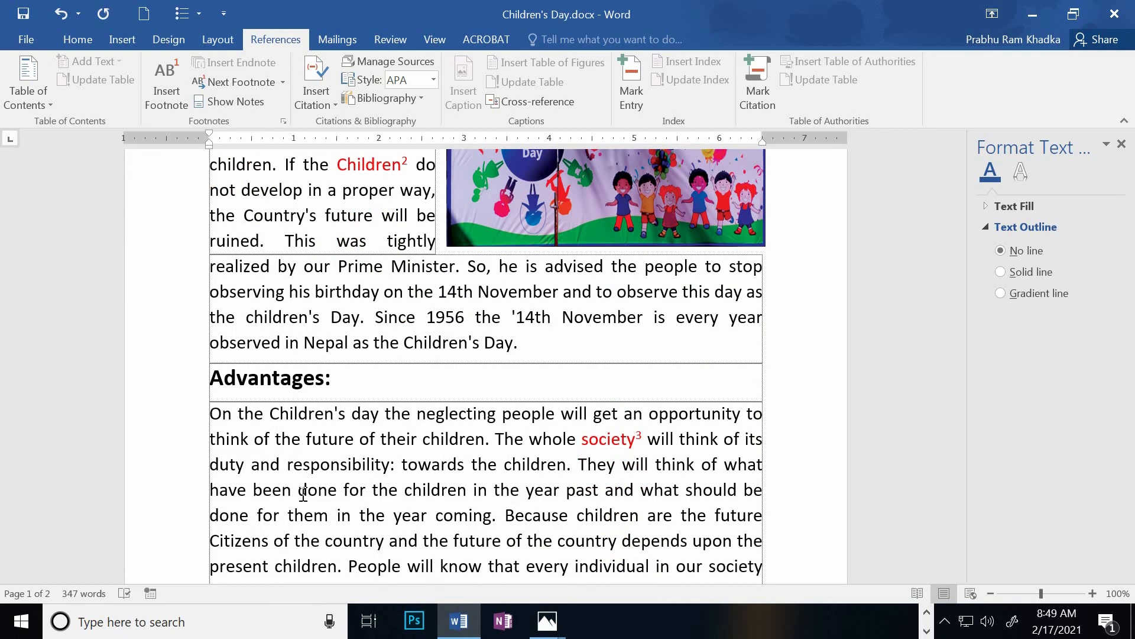
{"action": "key", "text": "ctrl+z"}
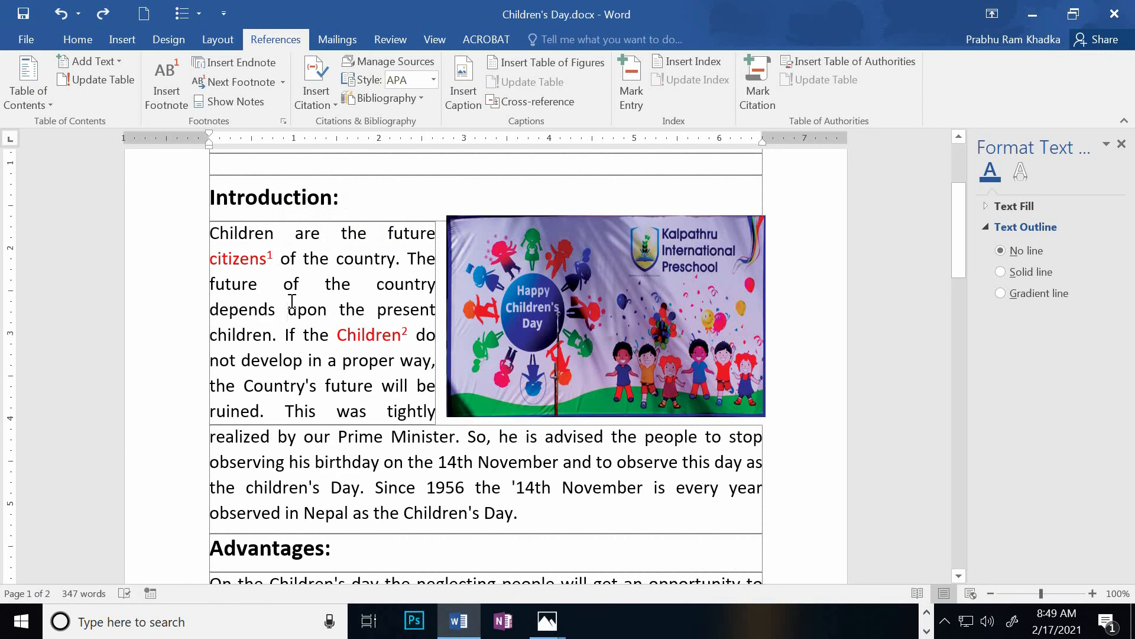
{"action": "left_click", "coordinate": [269, 258]}
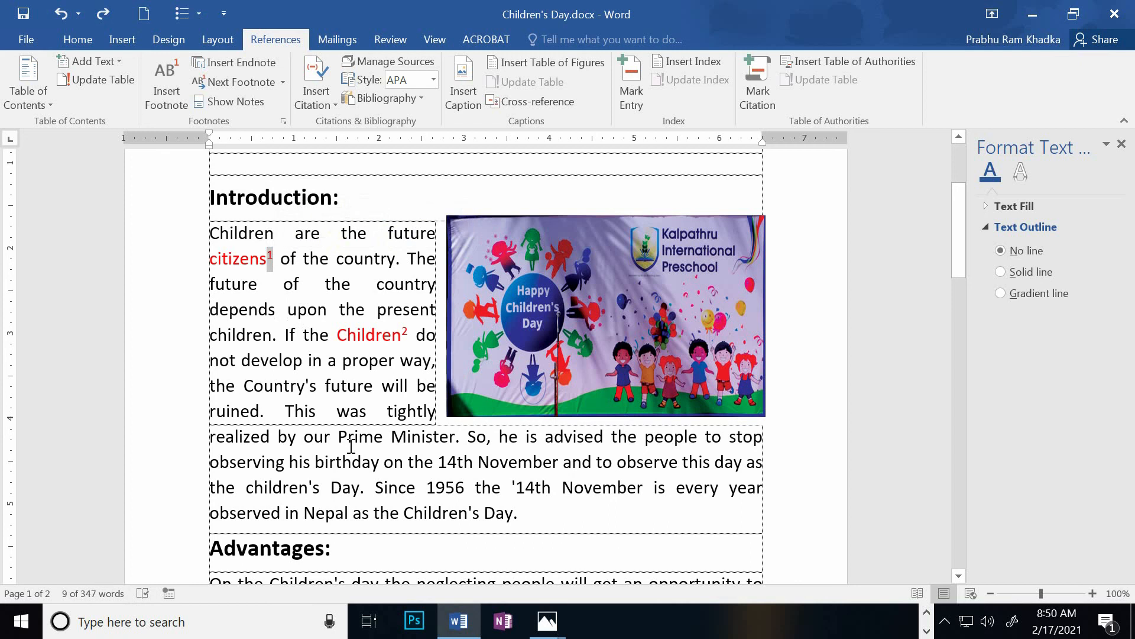
{"action": "key", "text": "Delete"}
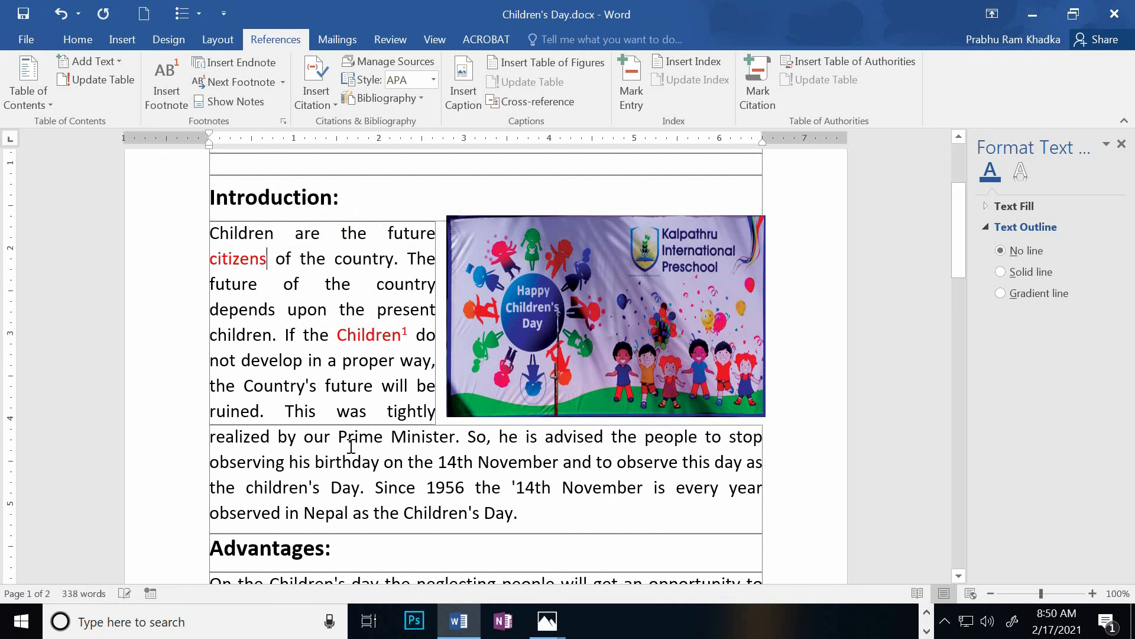